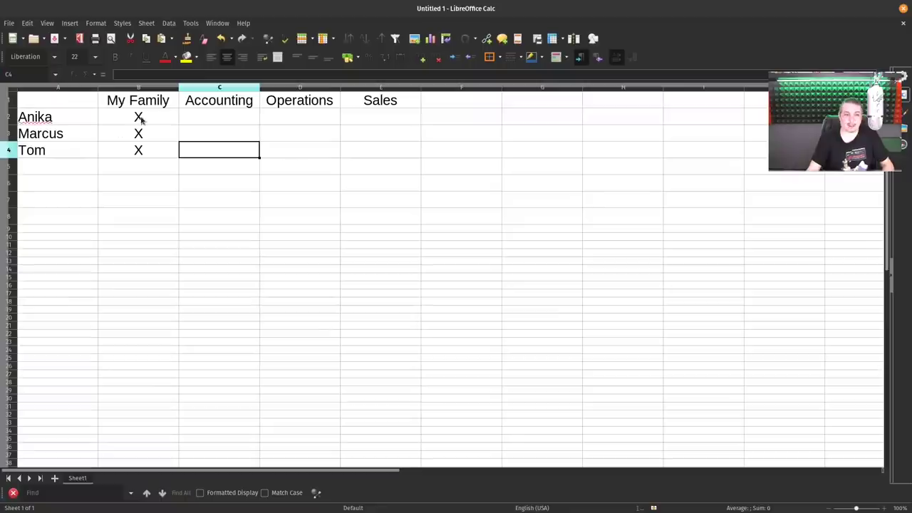
Copy the X mark from B2 into cells D3, E4 and C4.
click(138, 118)
key(ctrl+c)
click(281, 131)
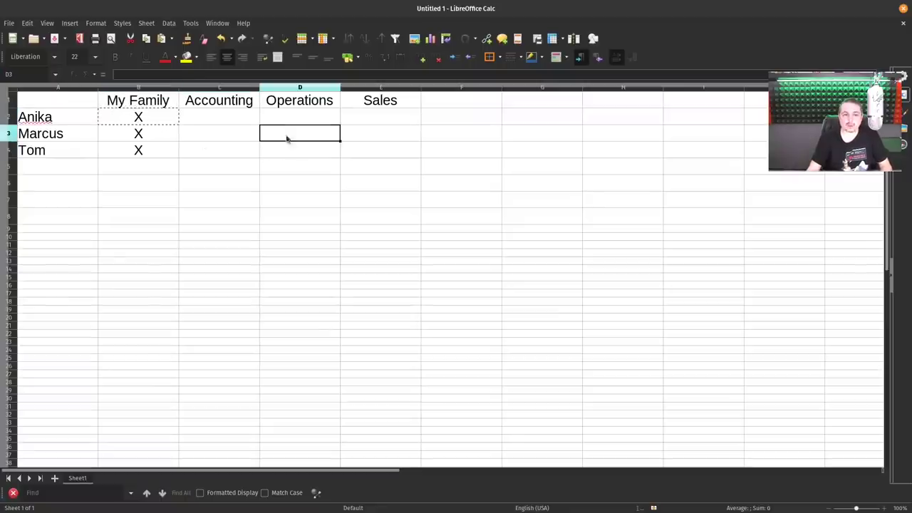
key(ctrl+v)
click(366, 154)
key(ctrl+v)
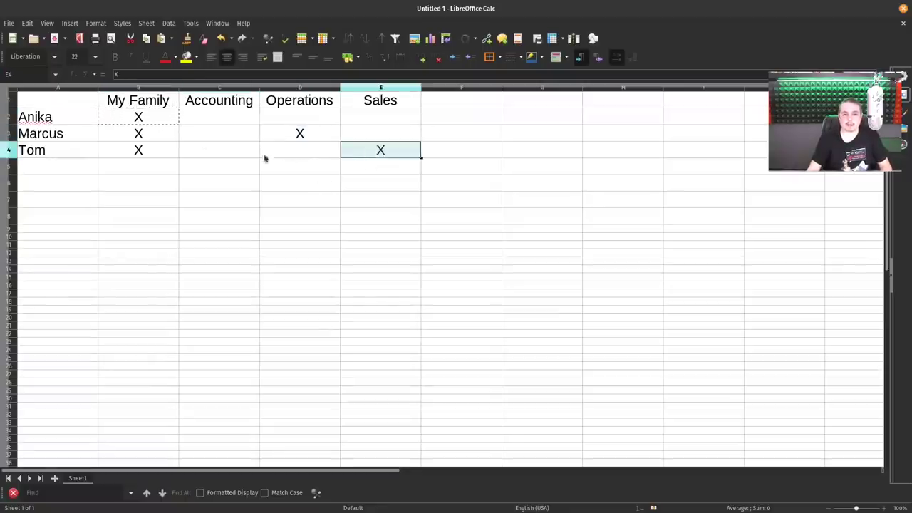
click(231, 155)
key(ctrl+v)
click(276, 205)
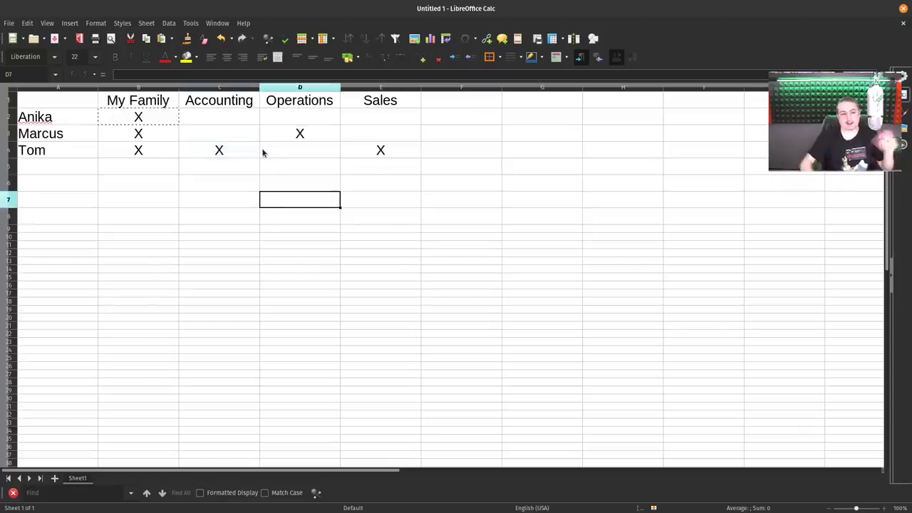
Review the Accounting, Operations and Sales columns and the marks below their headings.
key(Up)
key(Up)
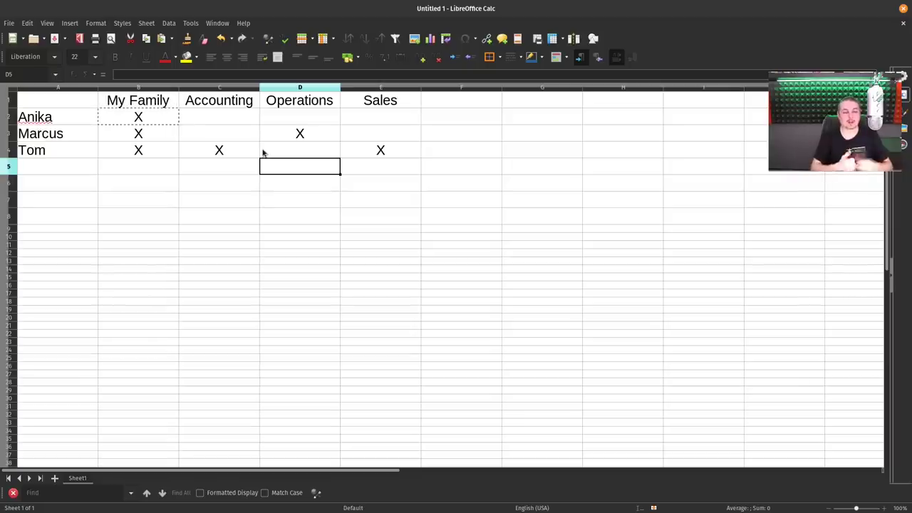
key(Up)
key(Up)
key(Up)
key(Left)
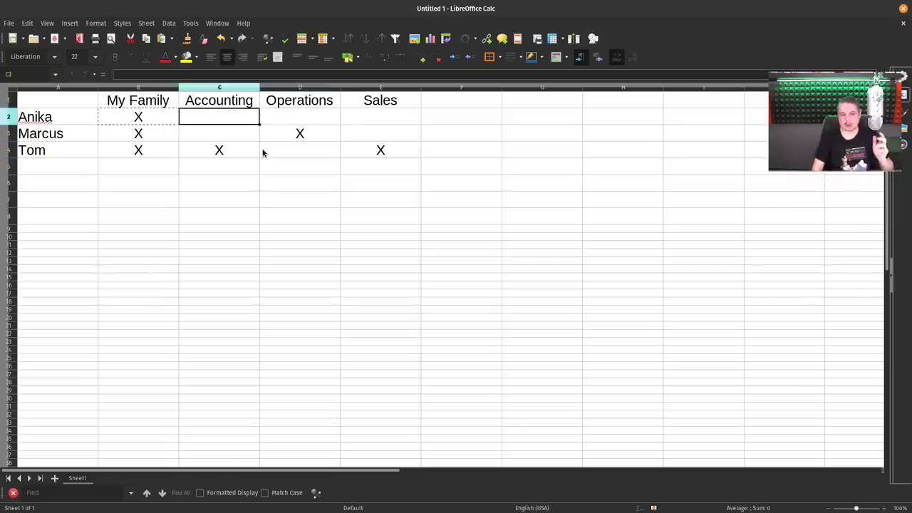
key(Up)
key(Right)
key(Right)
key(Left)
key(Left)
key(Right)
key(Right)
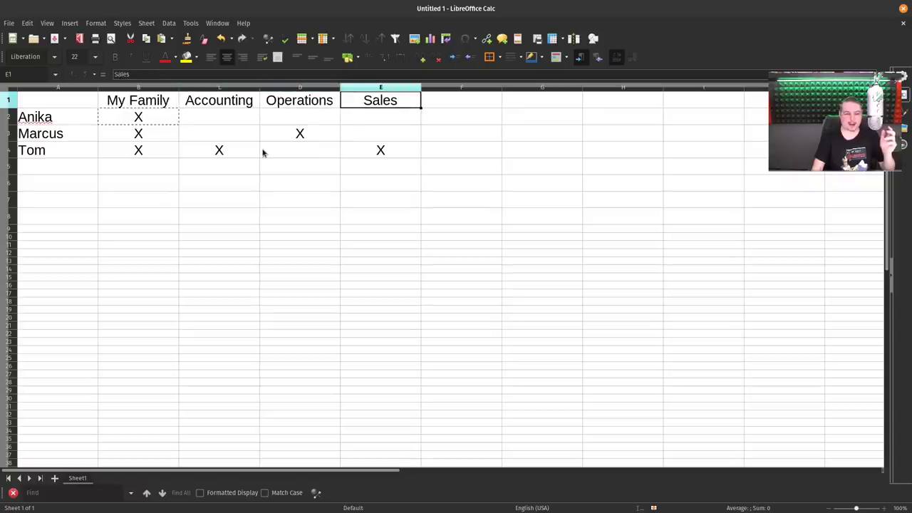
key(Down)
key(Left)
key(Down)
key(Up)
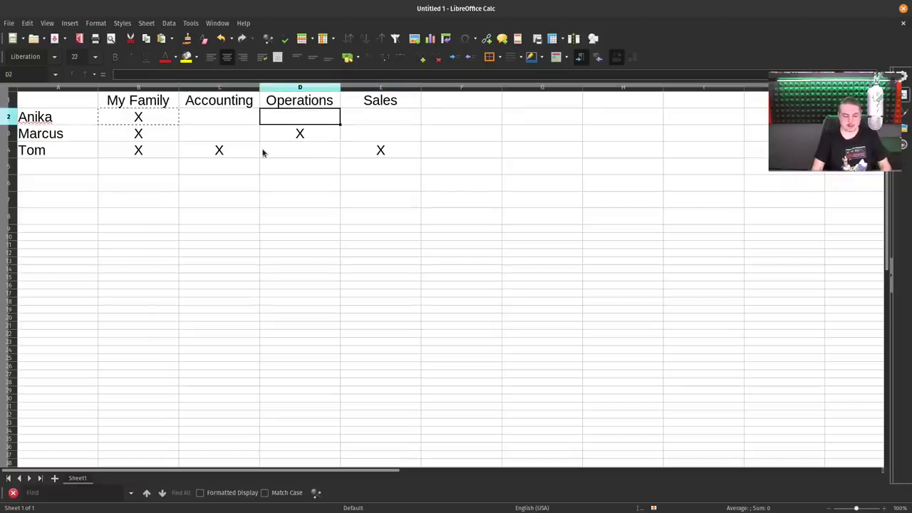
Copy the X mark from D3 into D4 in the Operations column.
key(ctrl+c)
key(Down)
key(ctrl+c)
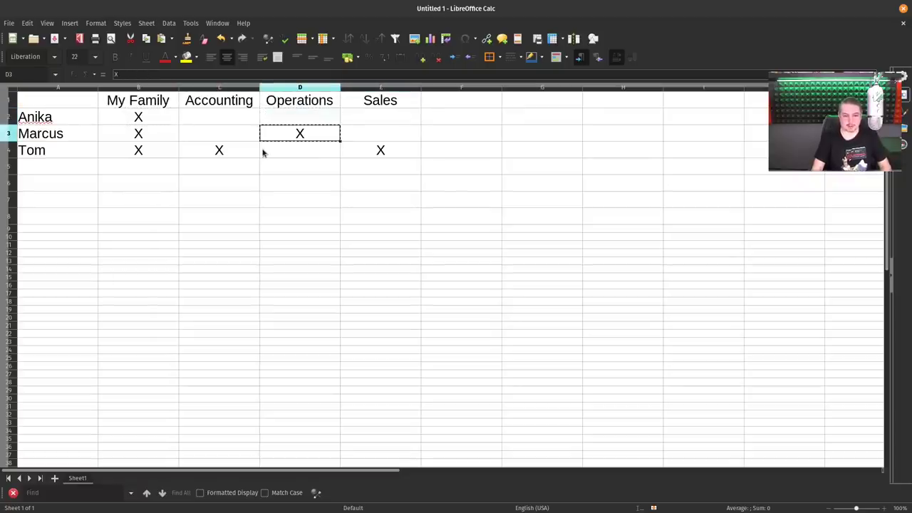
key(Down)
key(ctrl+v)
key(Down)
key(Right)
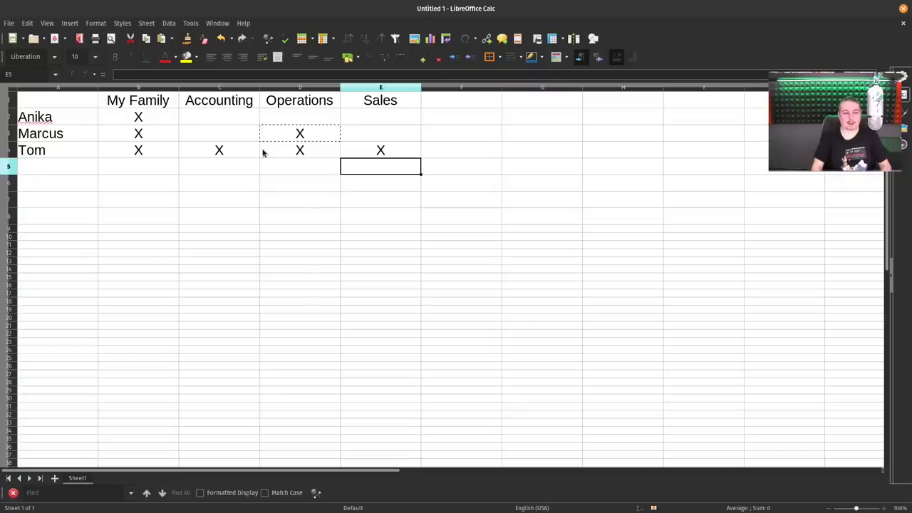
Delete the Accounting, Operations and Sales headings in C1:E1.
key(Up)
key(Left)
key(Up)
key(Left)
key(Up)
key(Left)
key(Up)
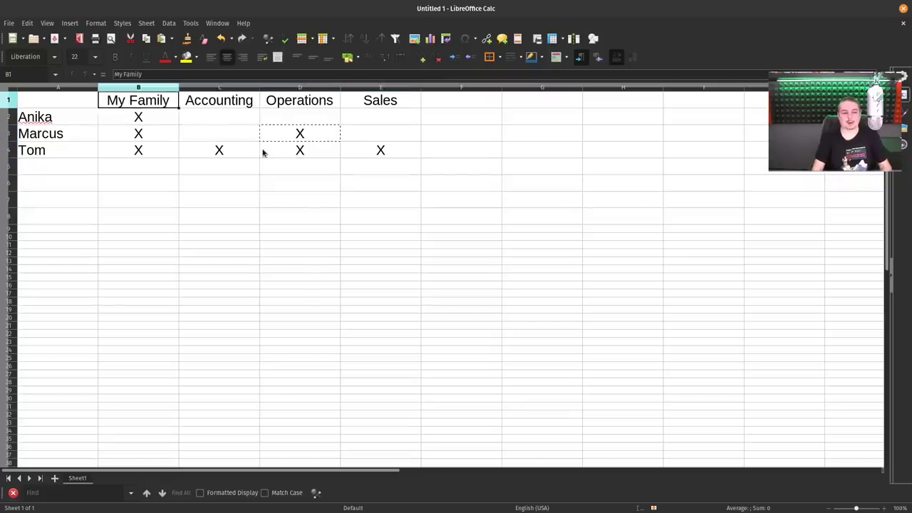
key(Right)
key(Right)
key(Right)
key(shift+Left)
key(shift+Left)
key(Delete)
key(Left)
key(Left)
key(Left)
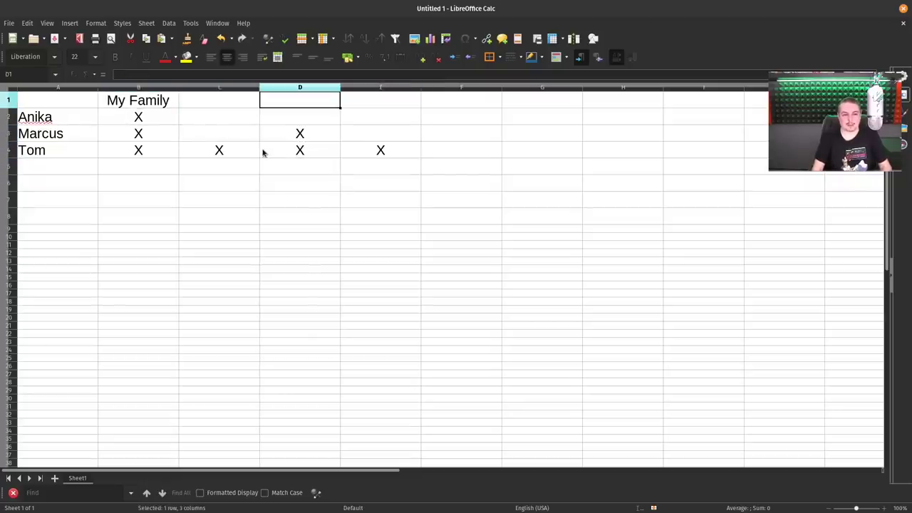
Review the user names in column A and their marks in the My Family column.
key(Down)
key(Down)
key(Down)
key(Left)
key(Up)
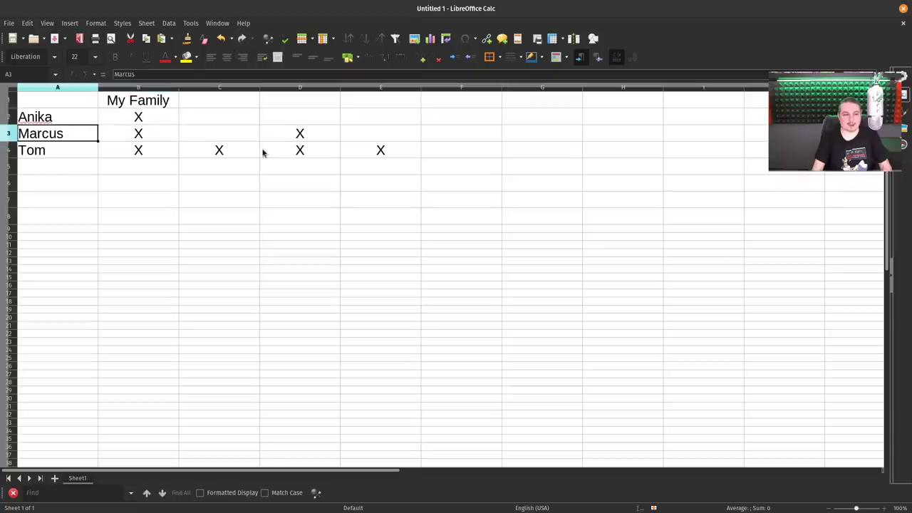
key(Up)
key(Down)
key(Down)
key(Down)
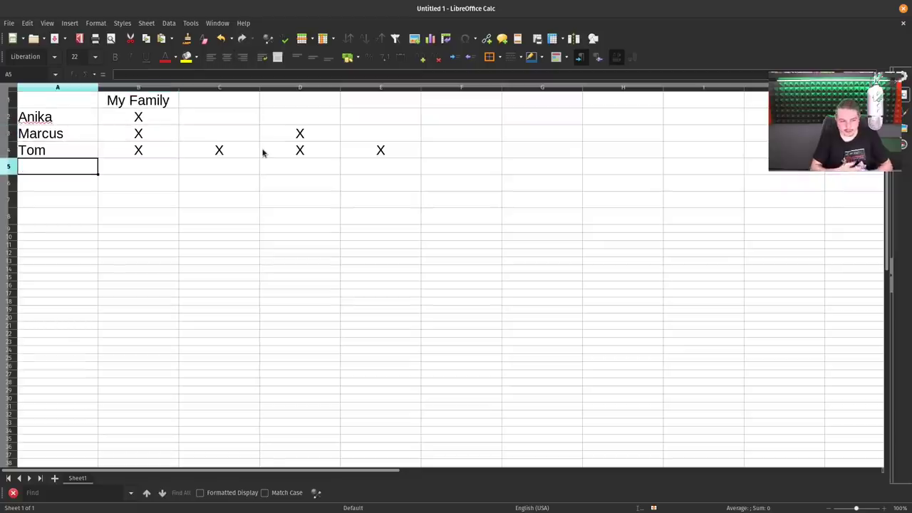
key(Up)
key(Right)
key(Up)
key(Up)
key(Down)
key(Up)
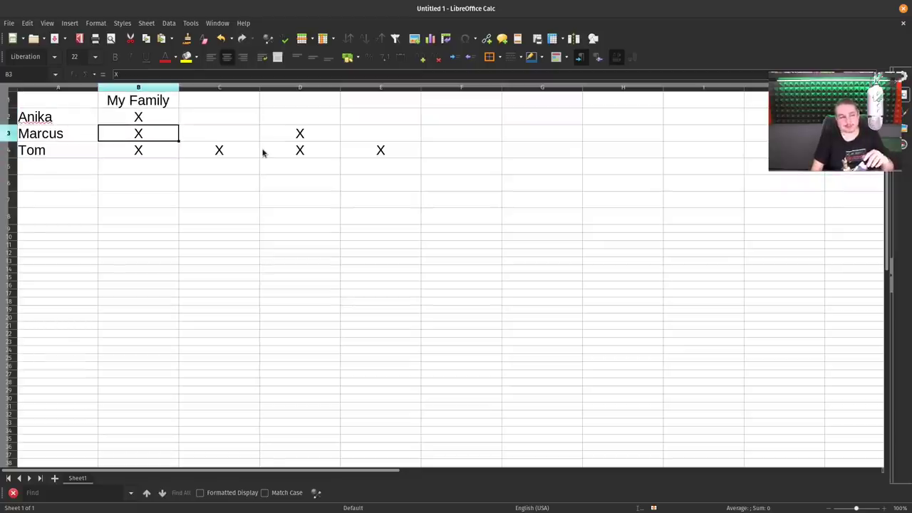
key(Down)
key(Up)
key(Down)
key(Down)
key(Down)
key(Up)
key(Up)
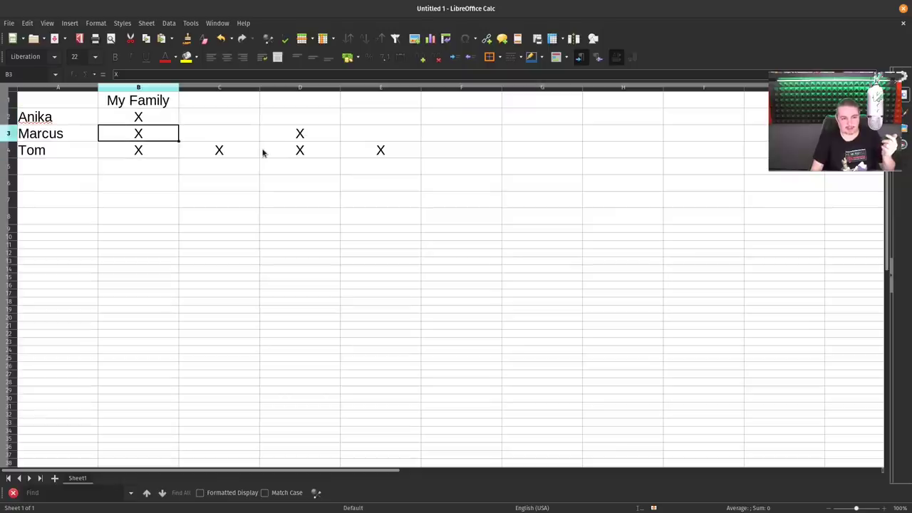
key(Up)
key(Up)
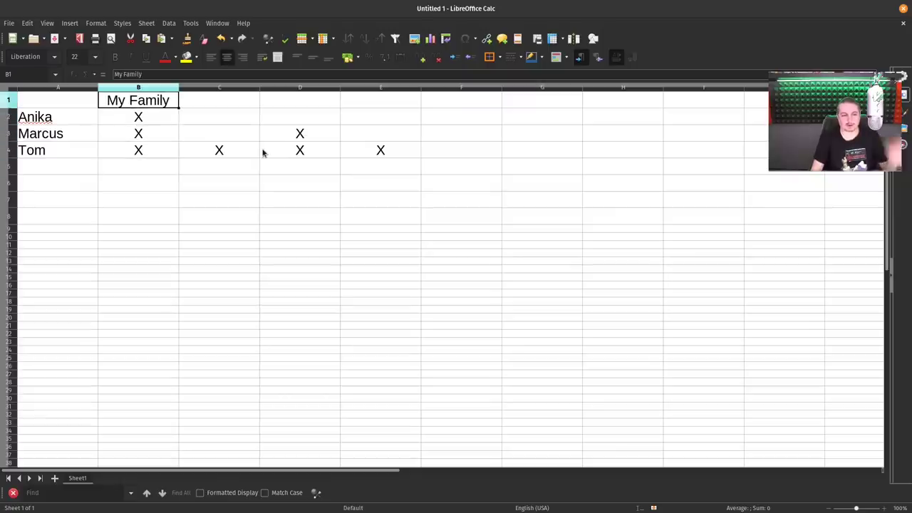
key(Down)
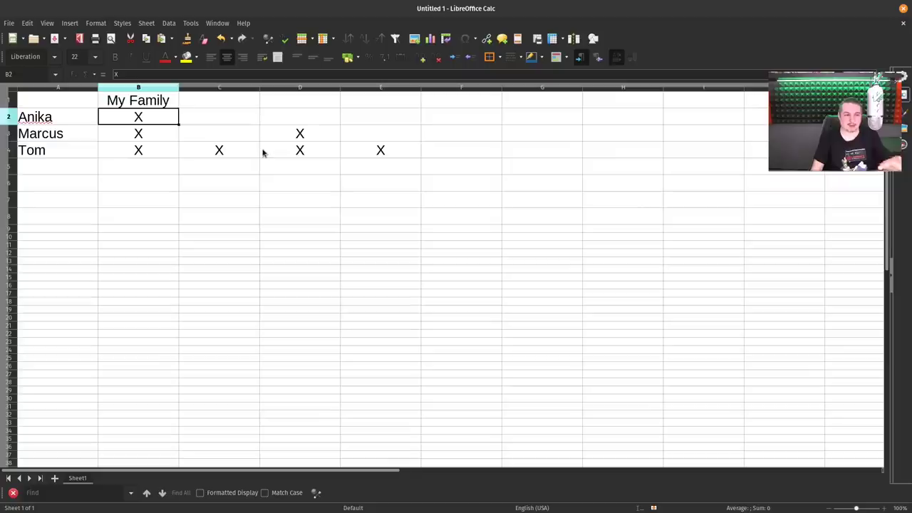
key(Down)
key(Down)
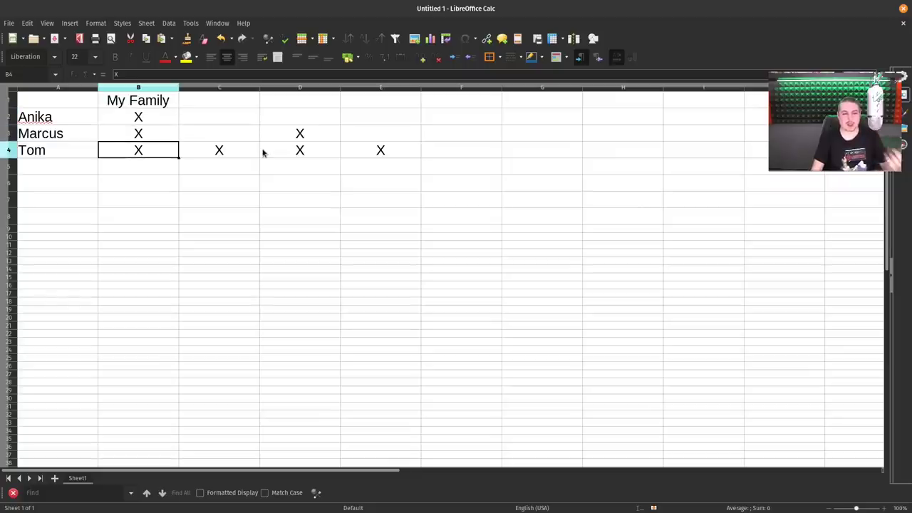
key(Right)
key(Right)
key(Left)
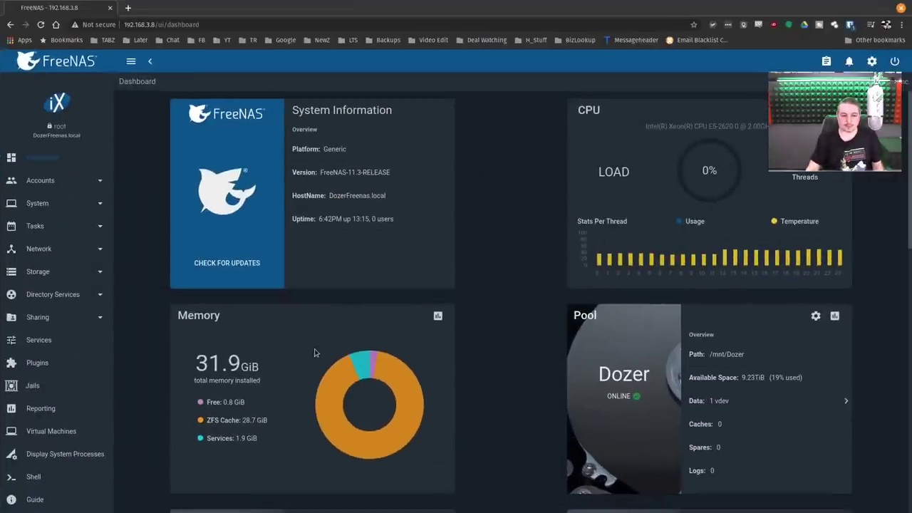
Switch to FreeNAS, open the account groups list and check the available actions for the MyFamily group.
click(51, 183)
click(45, 205)
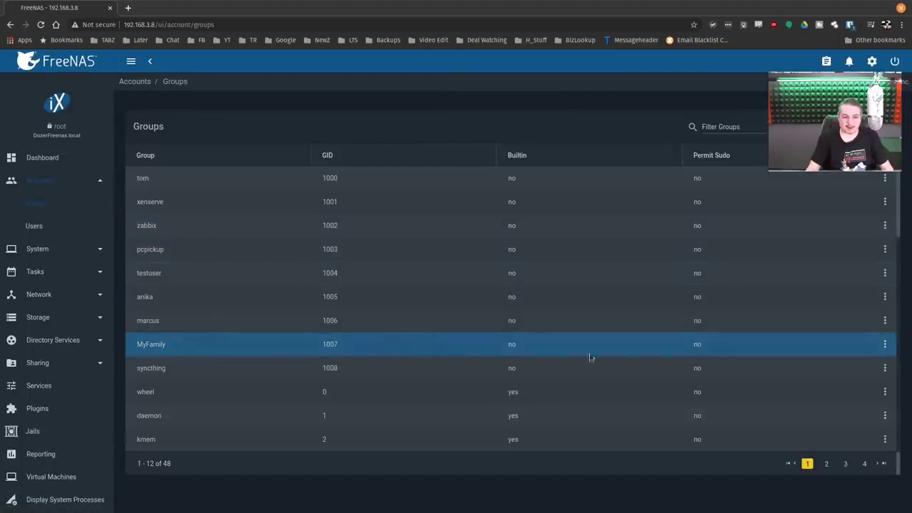
click(884, 344)
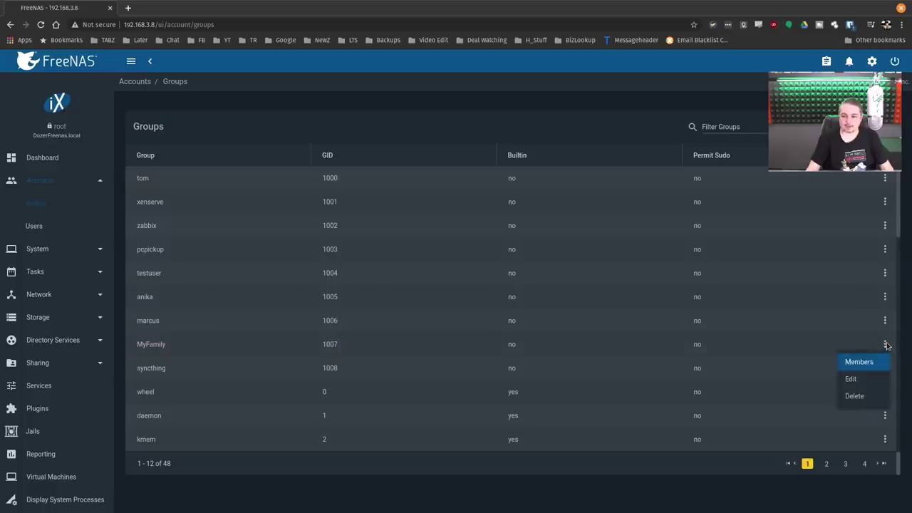
click(627, 123)
Start adding a group named My Family and cancel the form without saving.
click(855, 126)
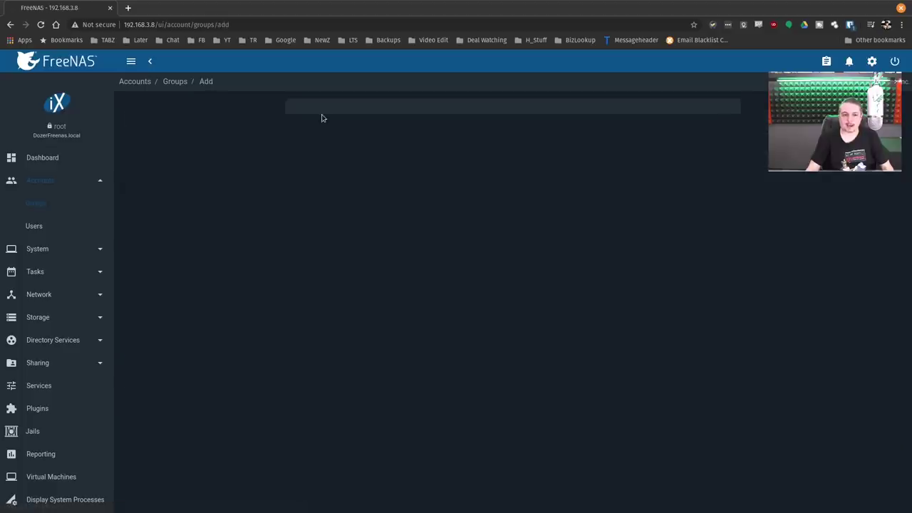
click(319, 139)
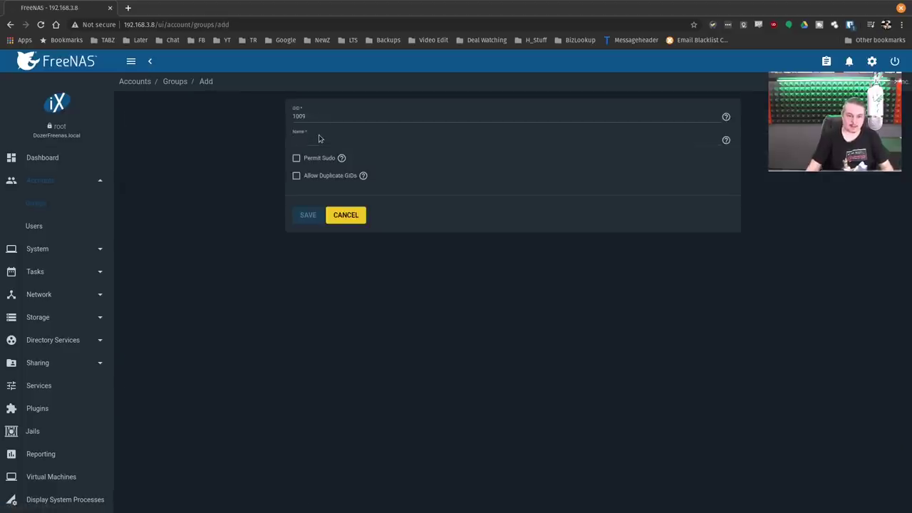
text(My Family)
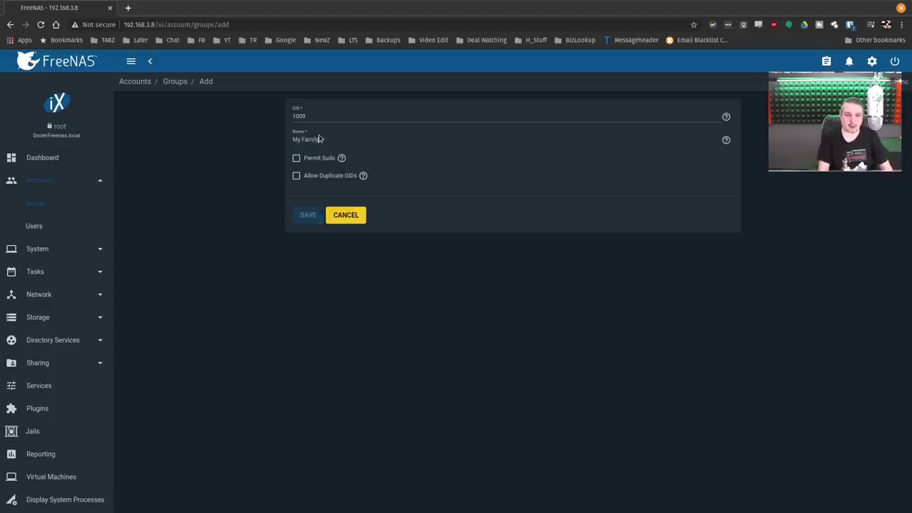
click(361, 221)
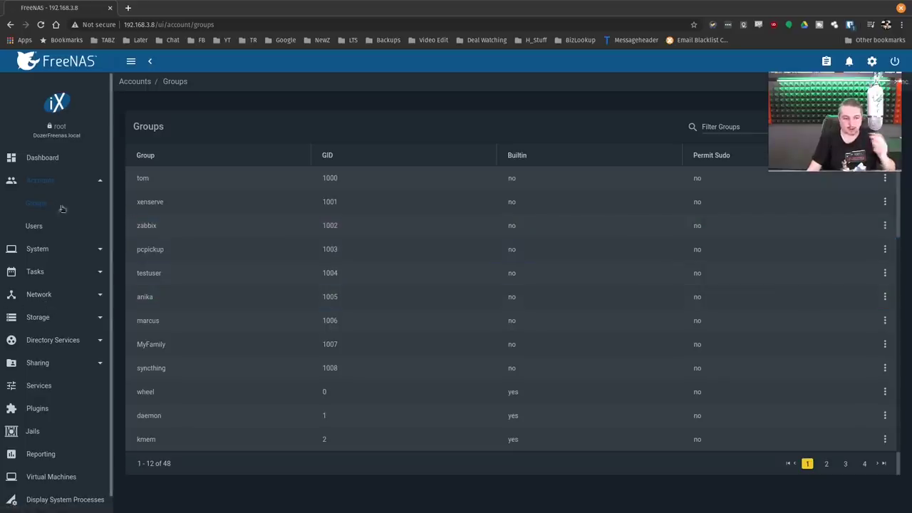
Filter the user accounts by "ani" and open the matching user for editing.
click(35, 228)
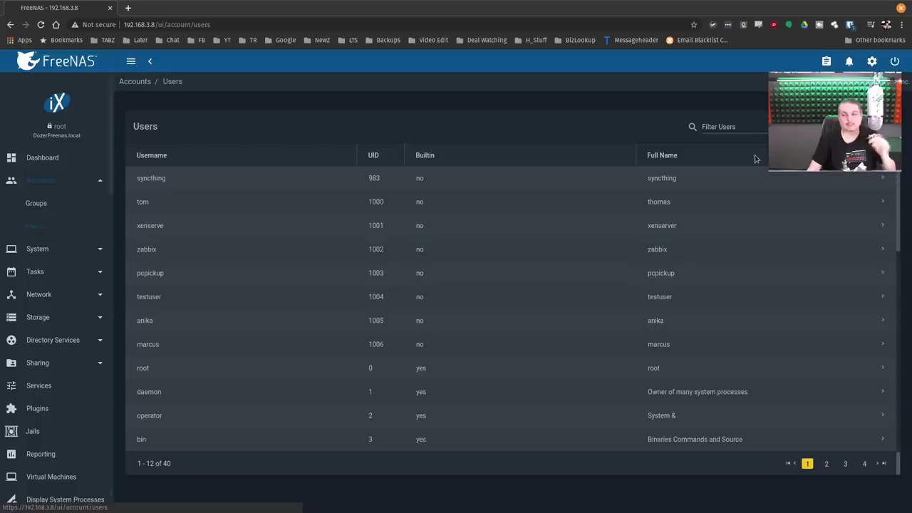
scroll(309, 334, down, 5)
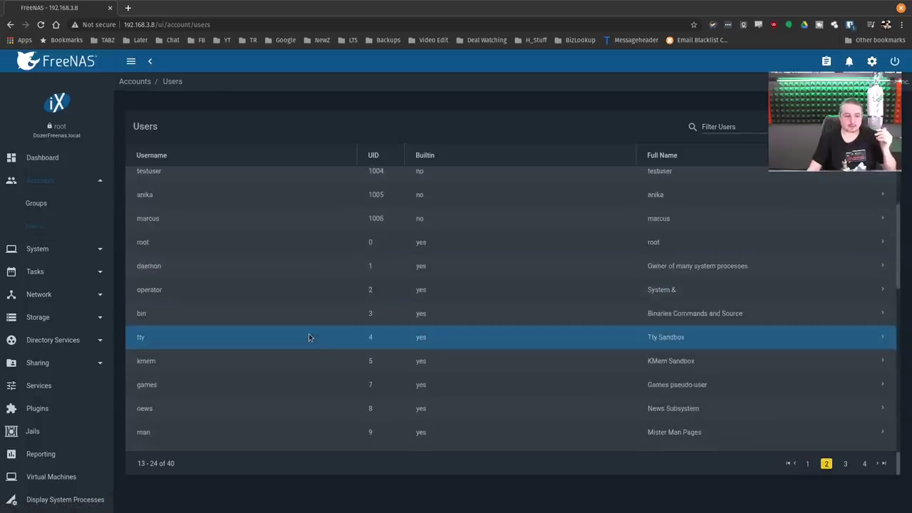
click(757, 126)
text(ani)
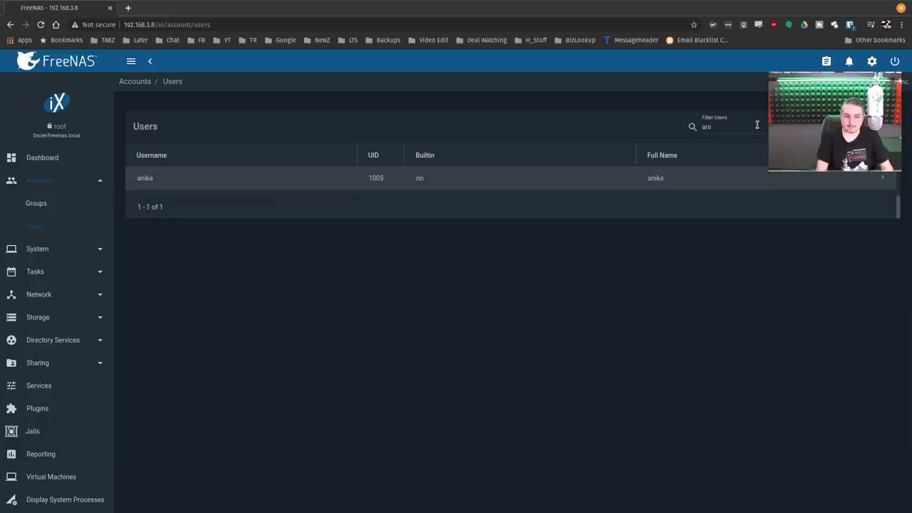
click(271, 178)
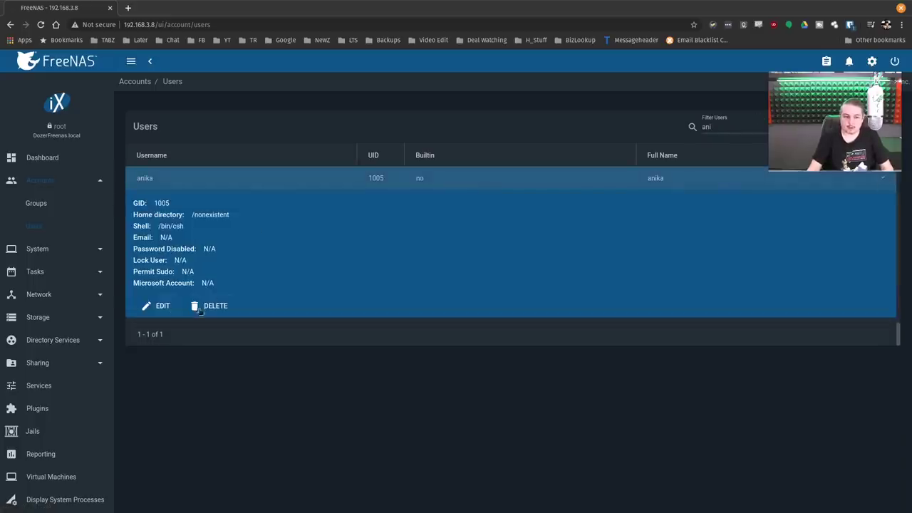
click(171, 309)
Select xenserve and zabbix as additional auxiliary groups for the user.
scroll(321, 248, down, 1)
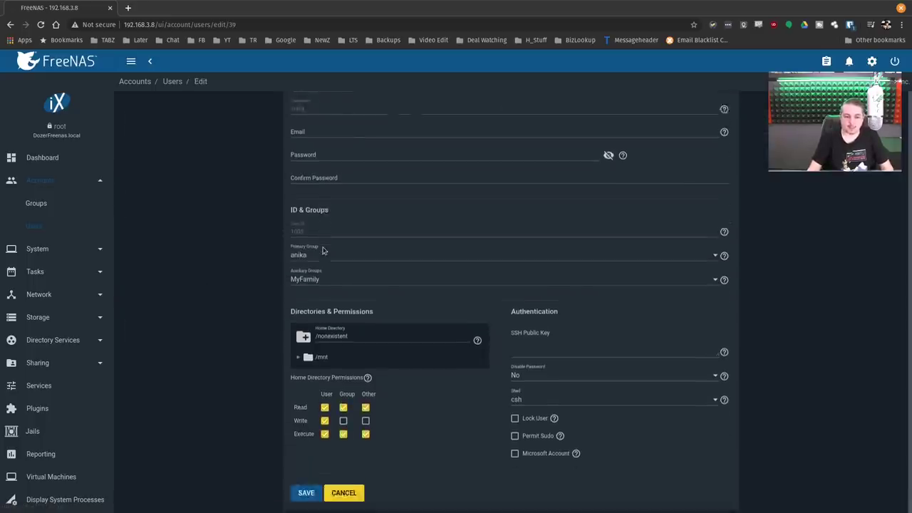
click(715, 279)
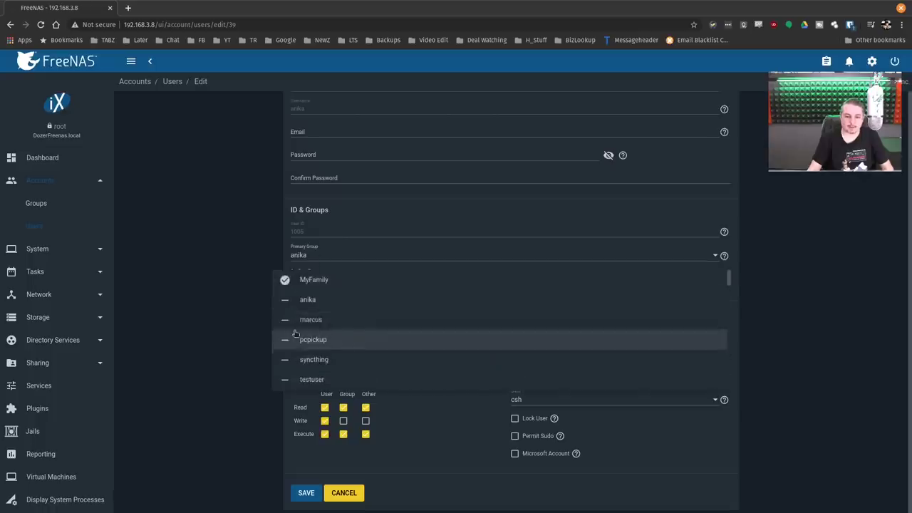
scroll(293, 325, down, 3)
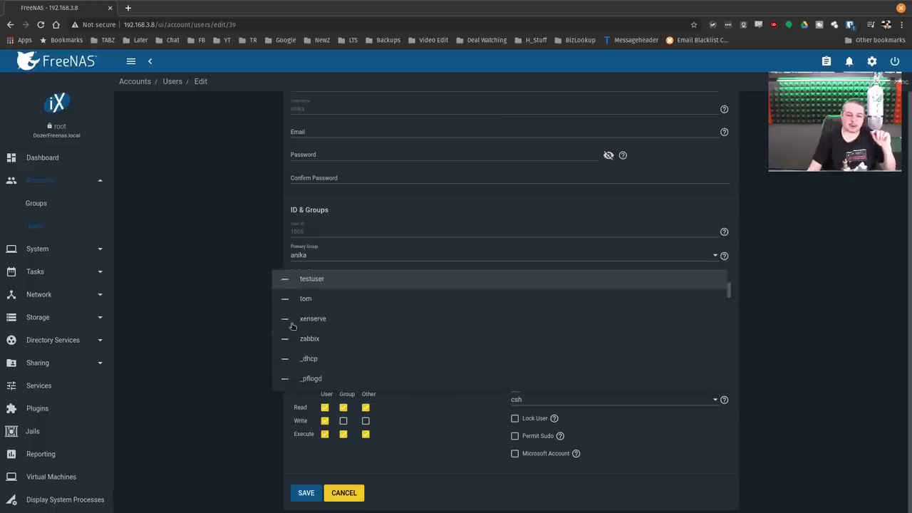
click(289, 322)
click(285, 341)
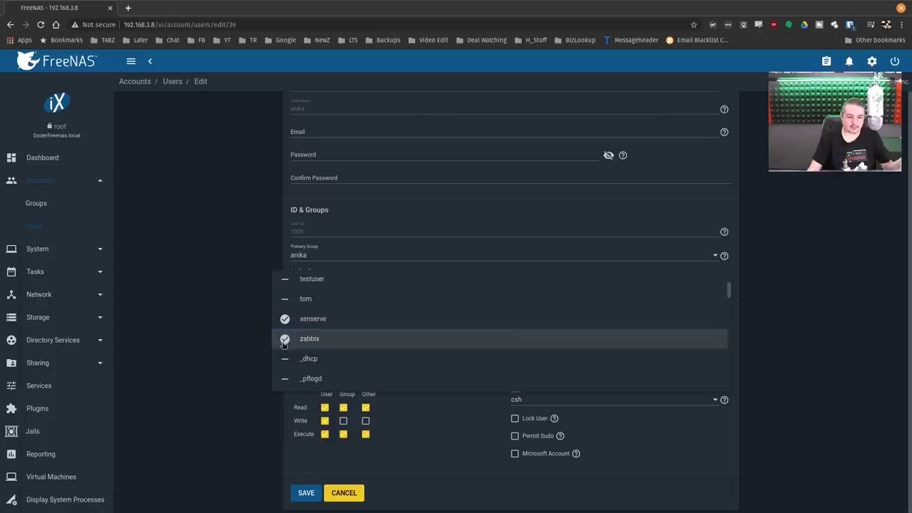
Clear the xenserve and zabbix auxiliary groups and cancel the user edit without saving.
scroll(311, 332, up, 3)
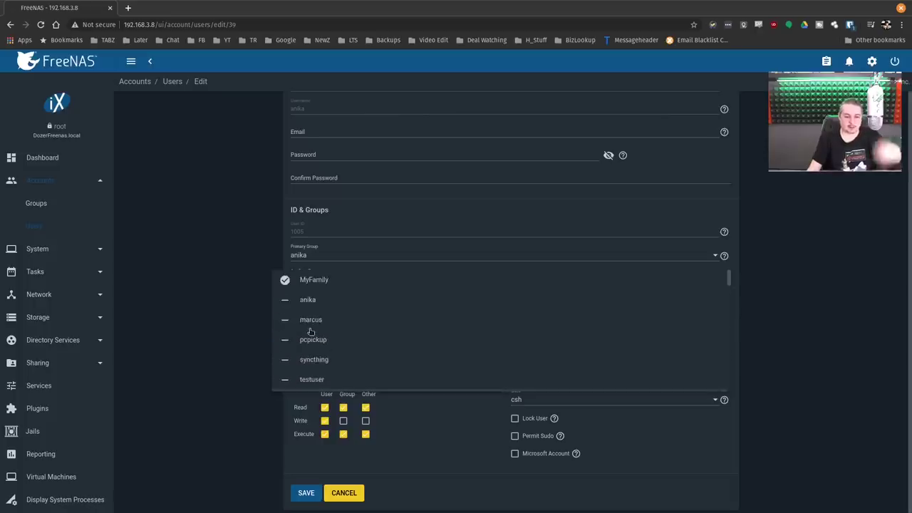
scroll(311, 333, down, 3)
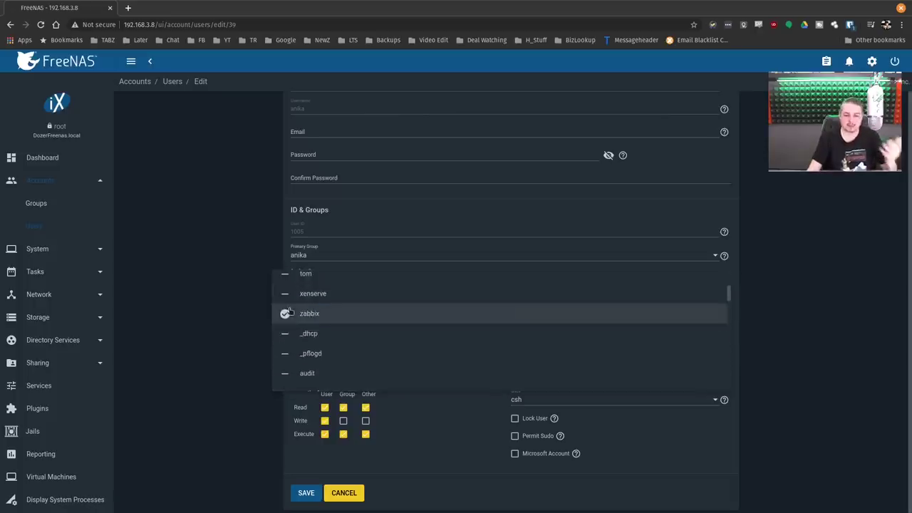
click(289, 311)
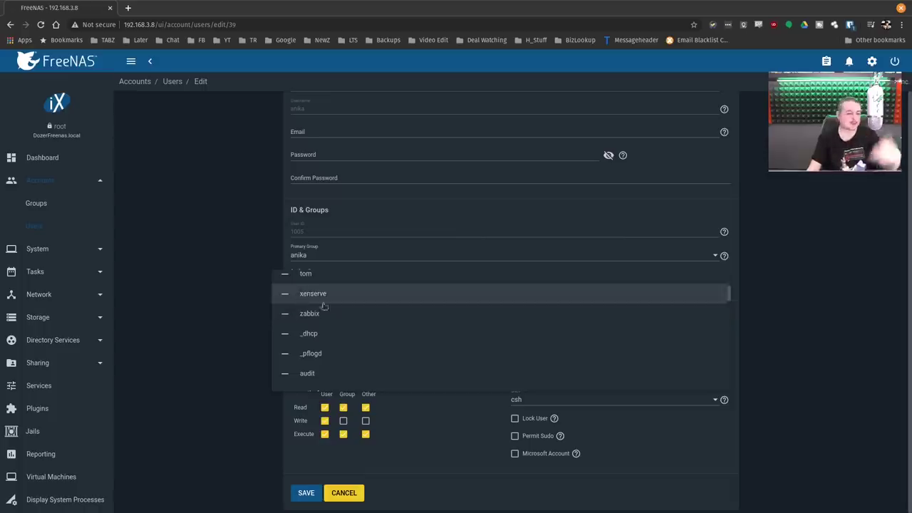
scroll(295, 313, down, 4)
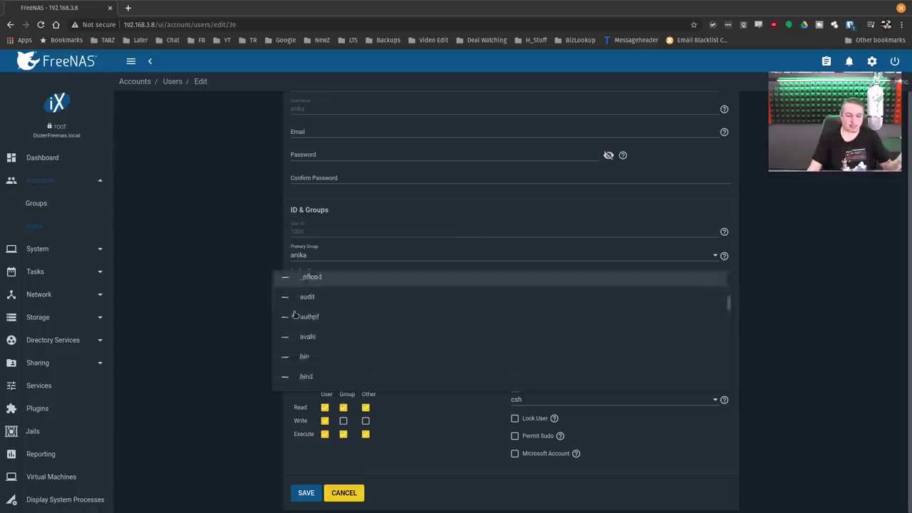
click(776, 268)
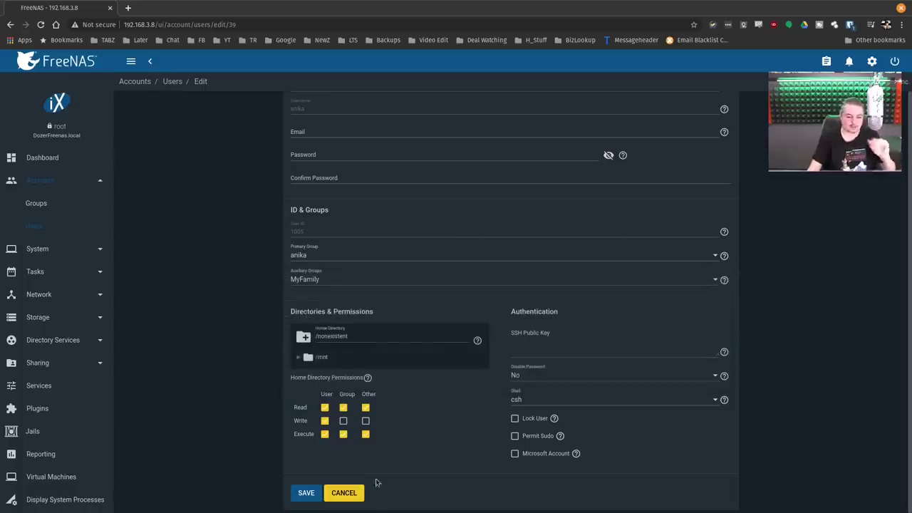
click(356, 493)
Filter the user accounts by "mar", check the matching user's auxiliary groups in the edit form and cancel it.
click(752, 129)
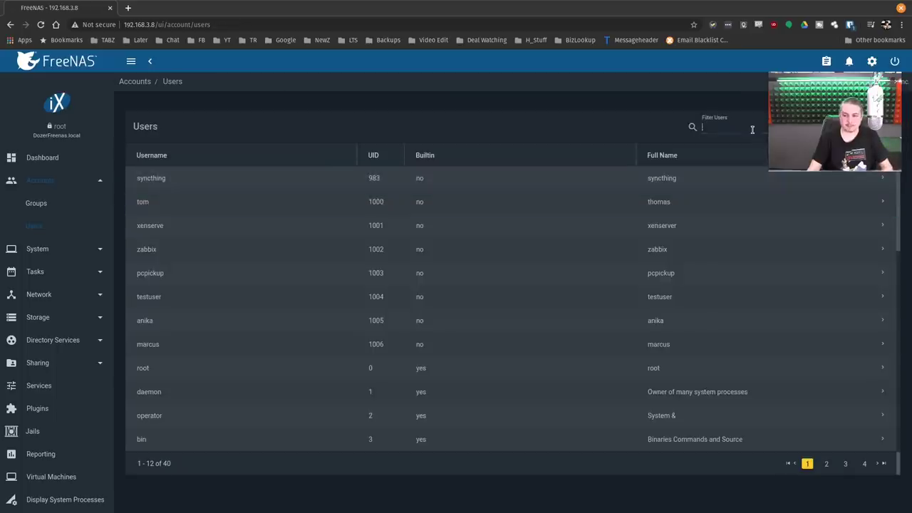
text(mar)
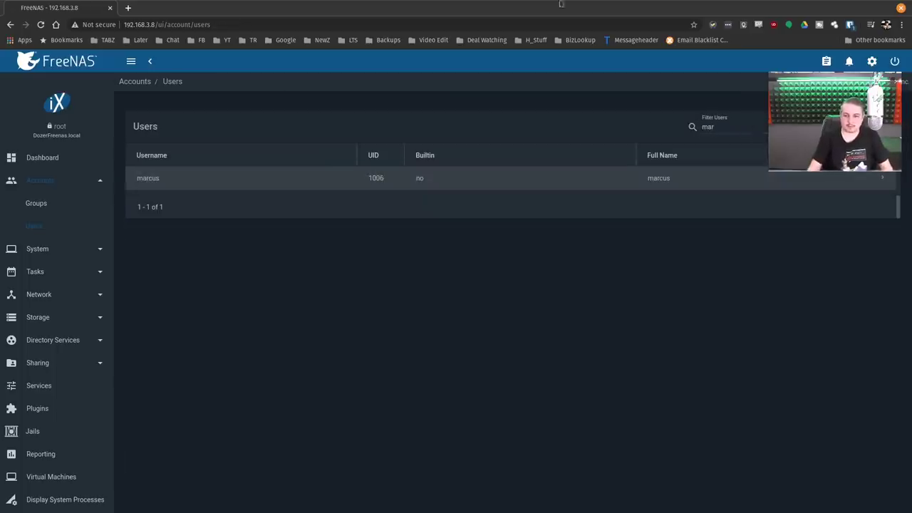
click(883, 182)
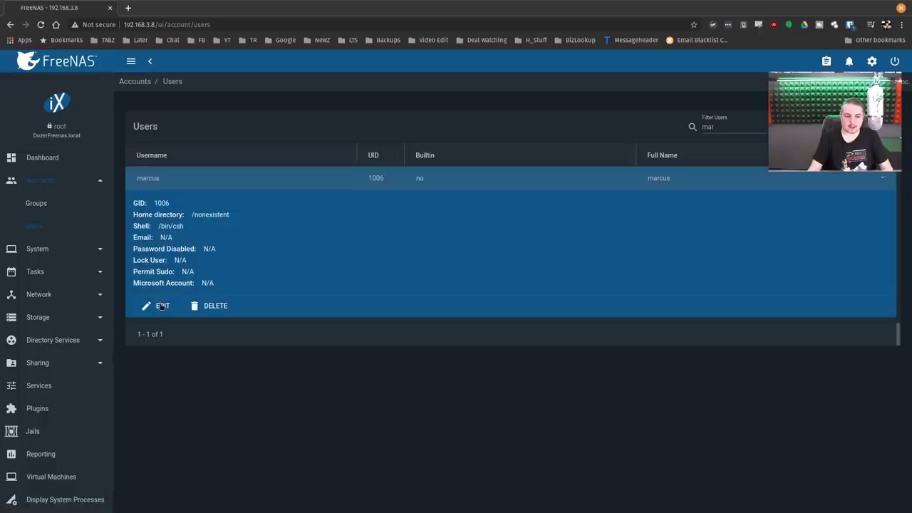
click(163, 306)
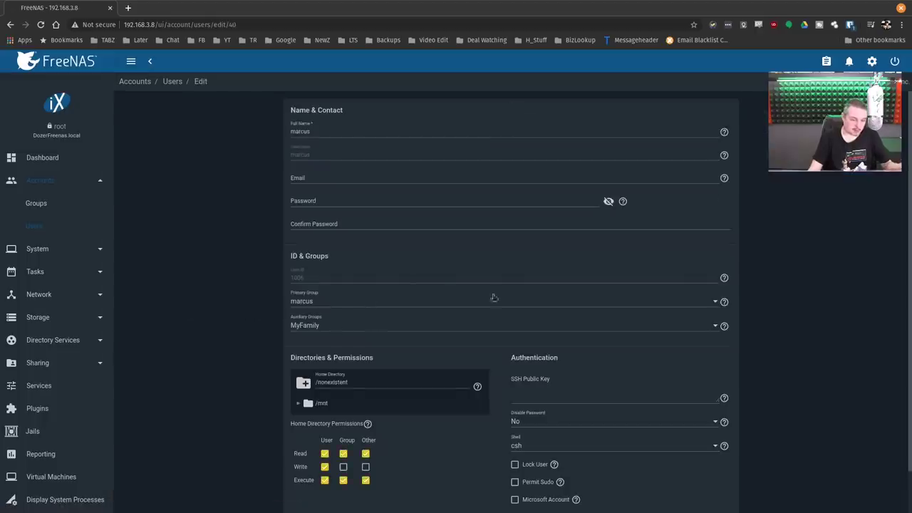
scroll(741, 184, down, 2)
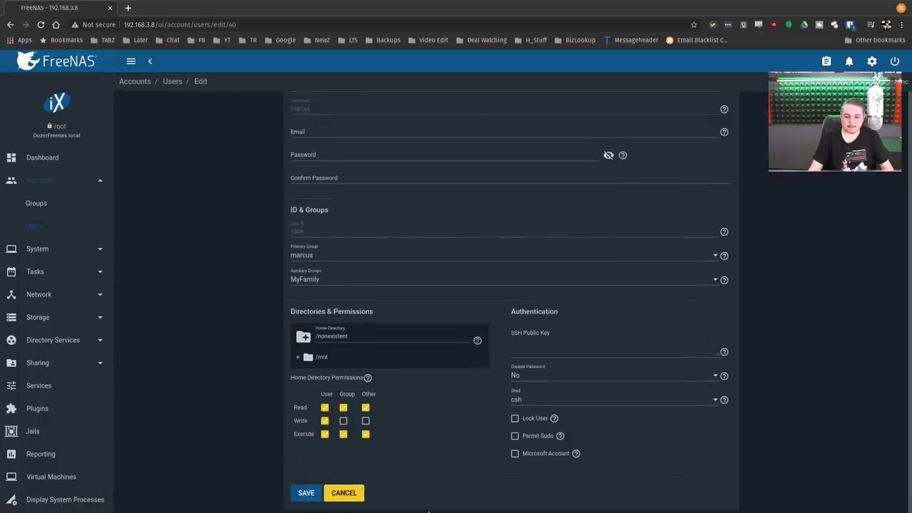
click(327, 493)
Find the user with UID 1000, open the account for editing and check its auxiliary group choices without selecting any.
click(739, 128)
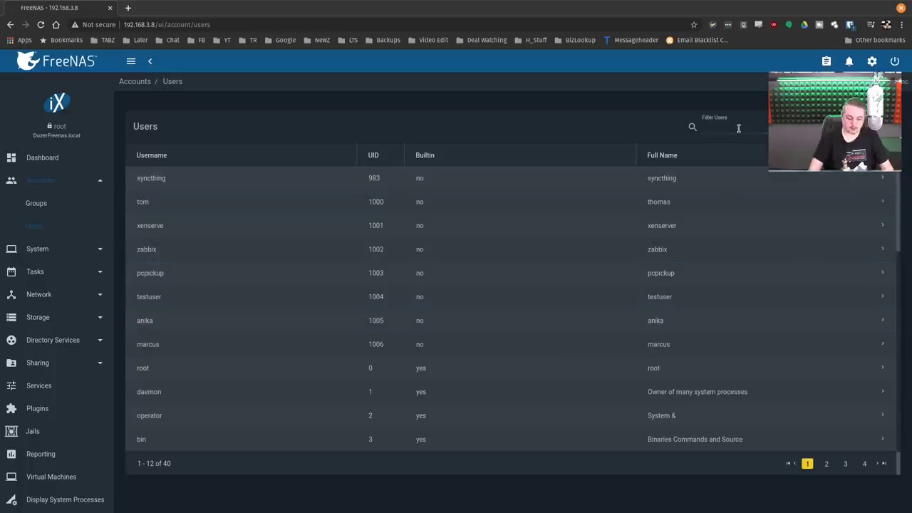
text(tom)
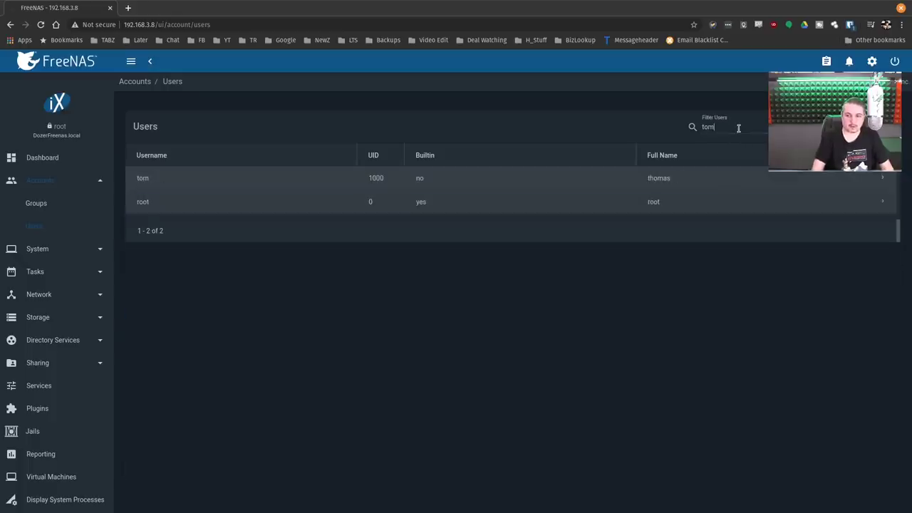
click(882, 177)
click(161, 305)
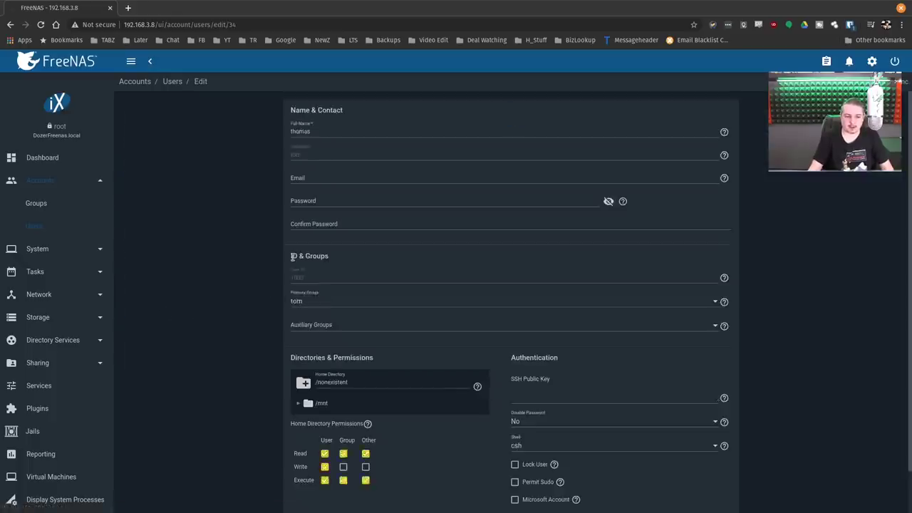
scroll(295, 256, down, 1)
click(314, 280)
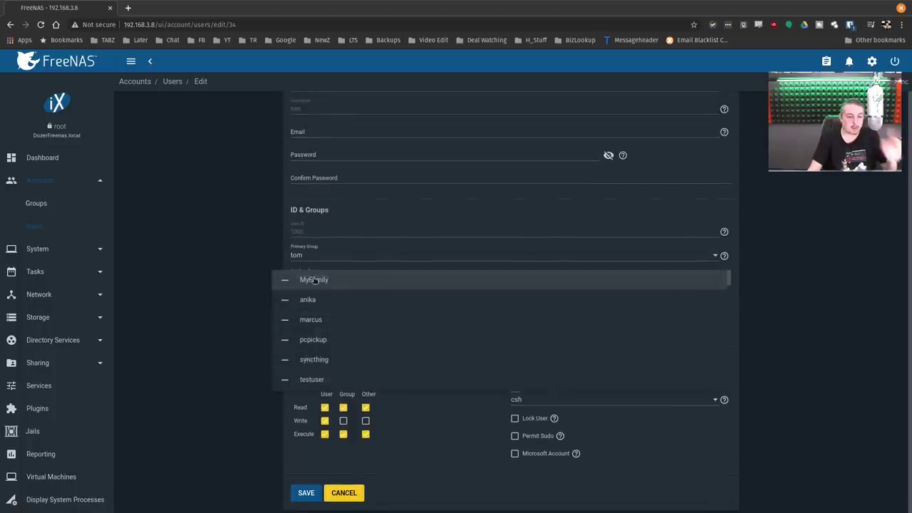
click(761, 305)
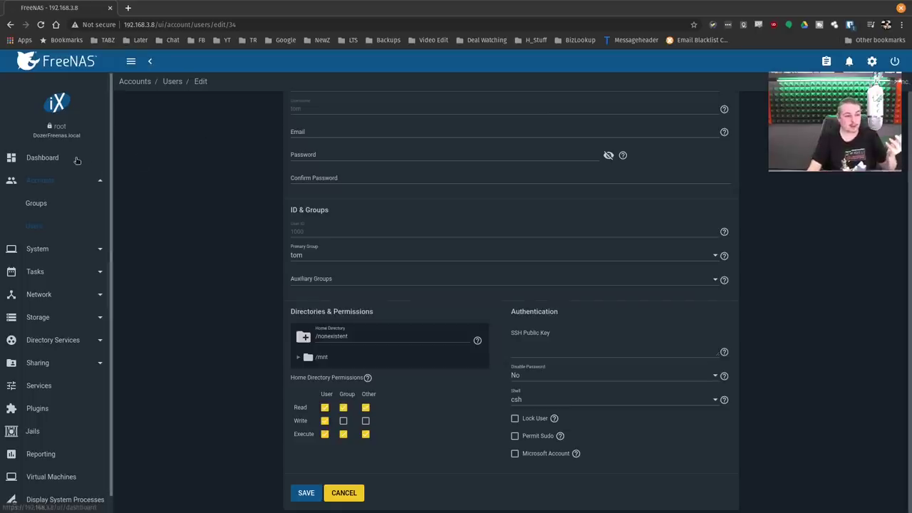
Go to the storage pools and open the ACL editor for the PeskyPermission dataset.
click(42, 158)
click(38, 272)
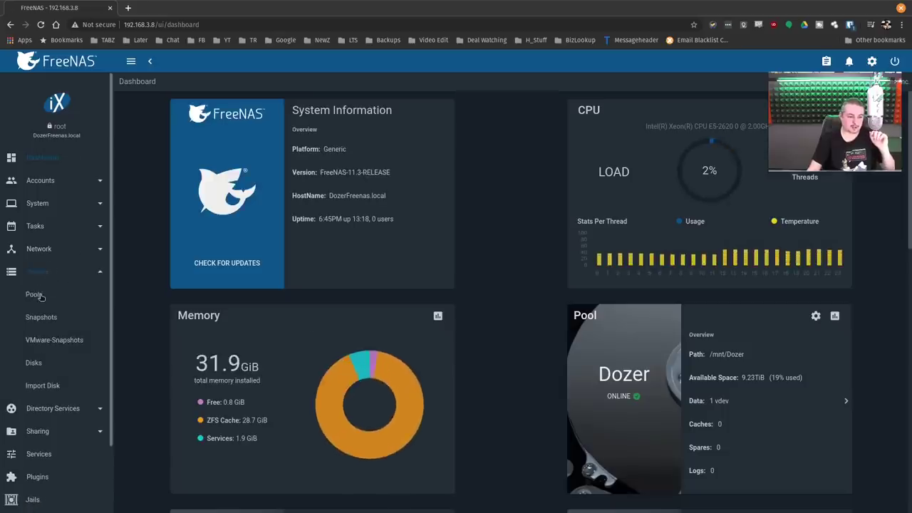
click(35, 294)
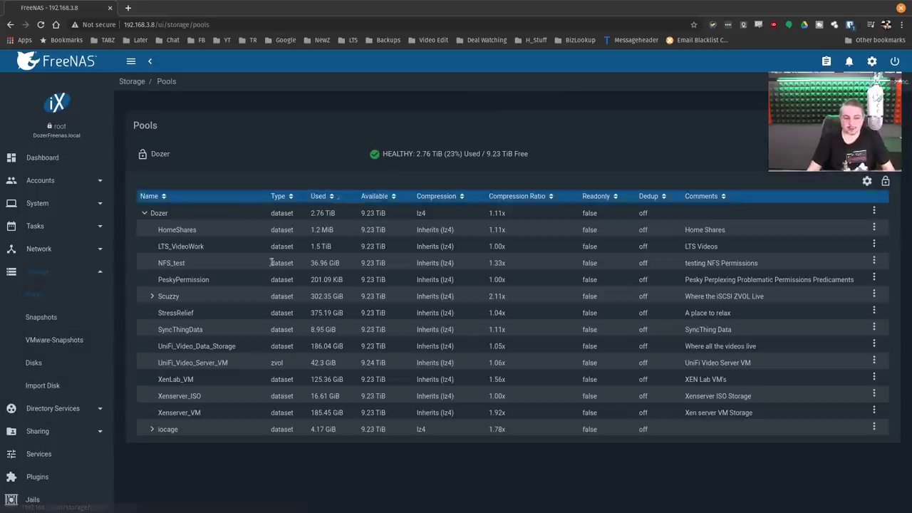
click(213, 293)
click(172, 282)
double_click(172, 281)
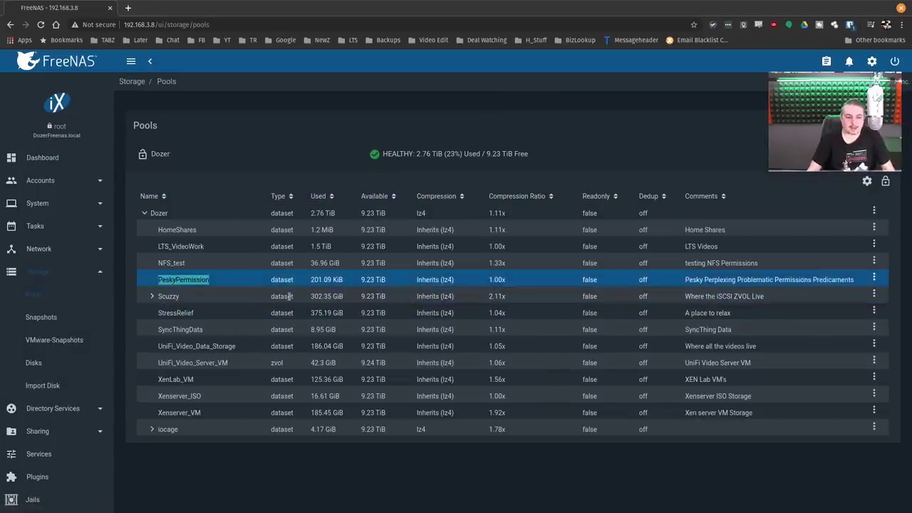
click(874, 278)
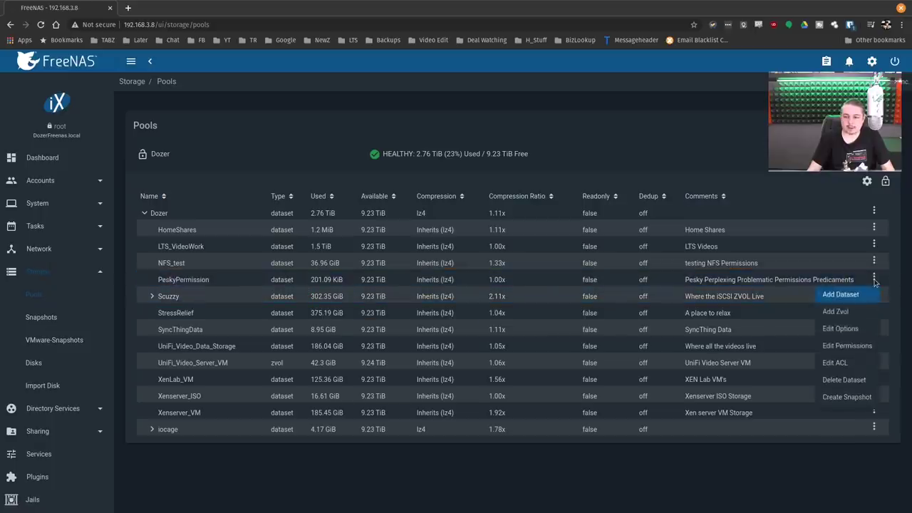
click(845, 364)
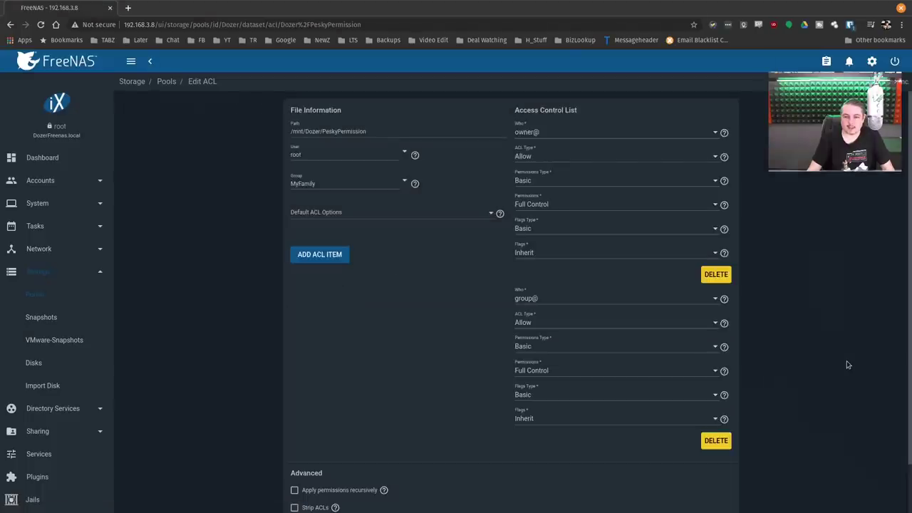
Review the owning user, owning group, access control entries and advanced options of the PeskyPermission dataset.
click(403, 182)
click(358, 186)
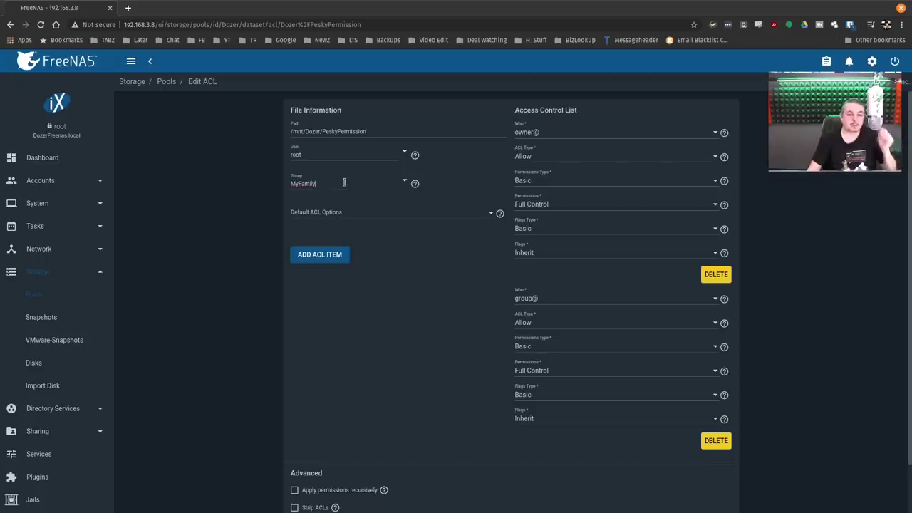
click(317, 153)
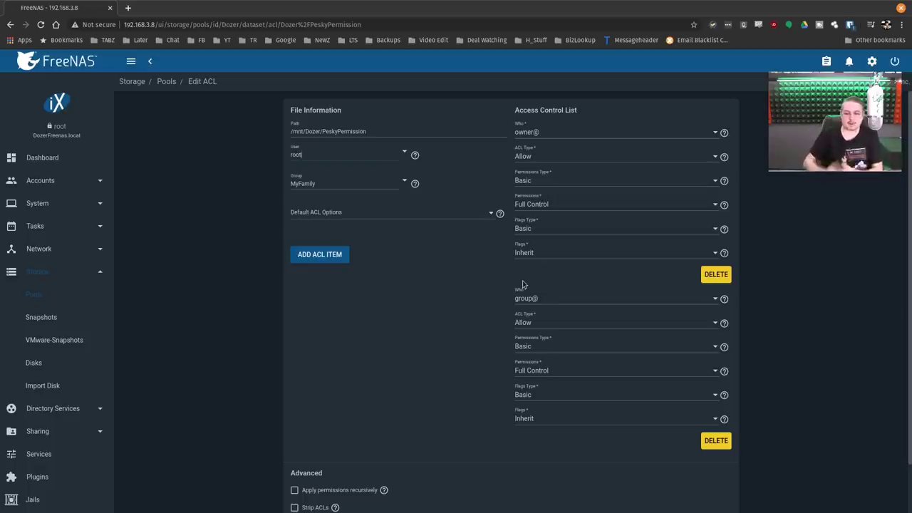
scroll(419, 347, down, 2)
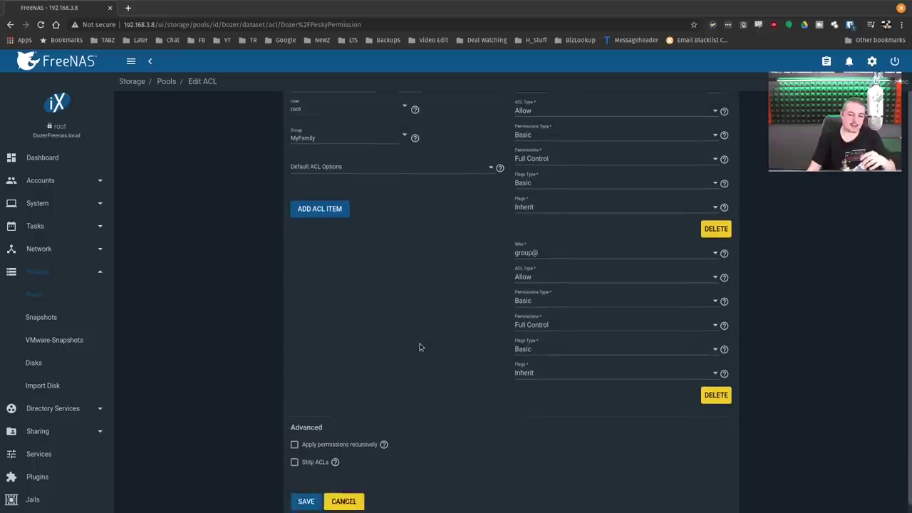
scroll(419, 347, up, 2)
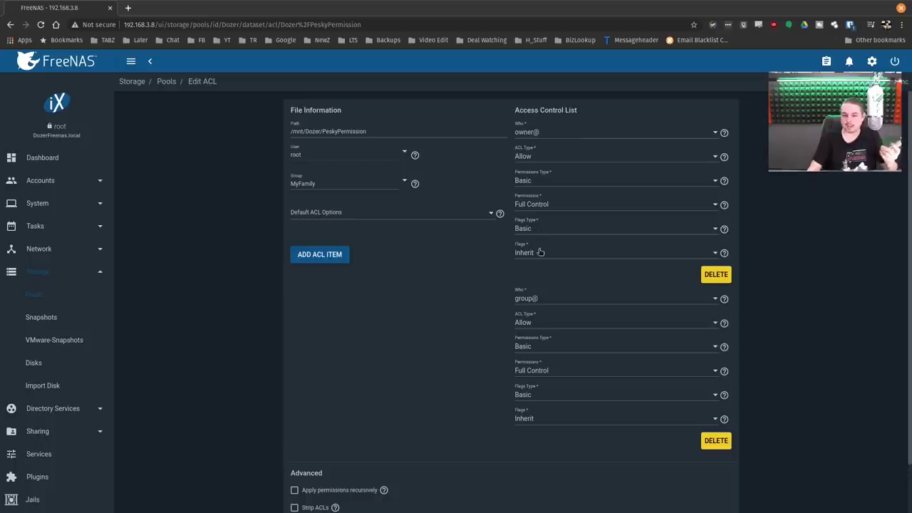
Try assigning the first access control entry to the MyFamily group, and cancel the ACL edit without saving.
click(539, 135)
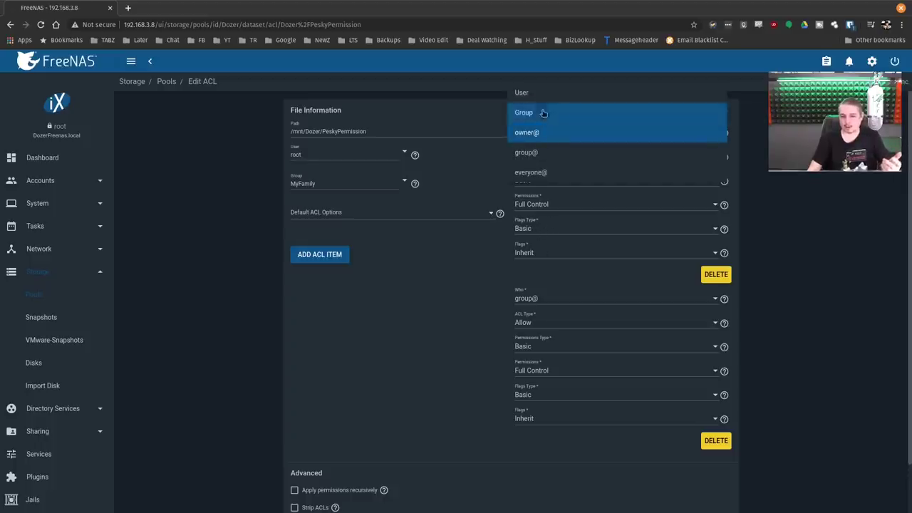
click(536, 113)
click(540, 154)
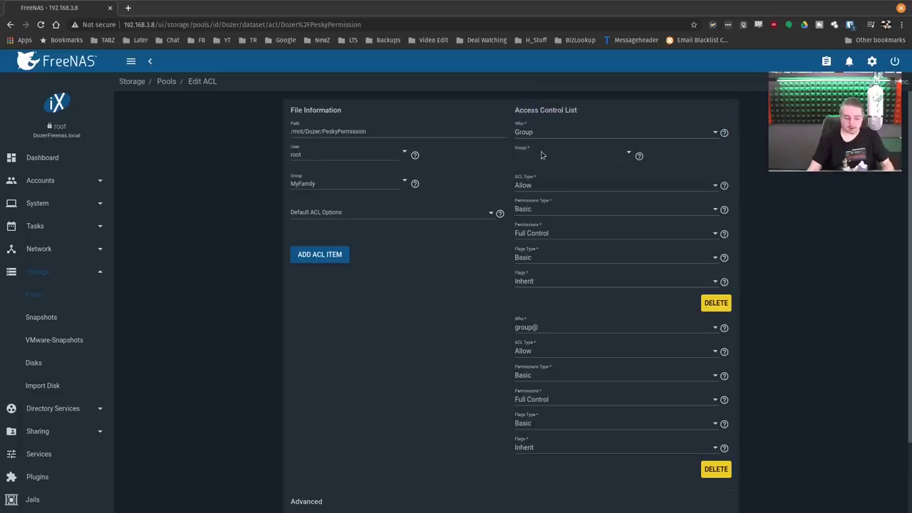
text(my)
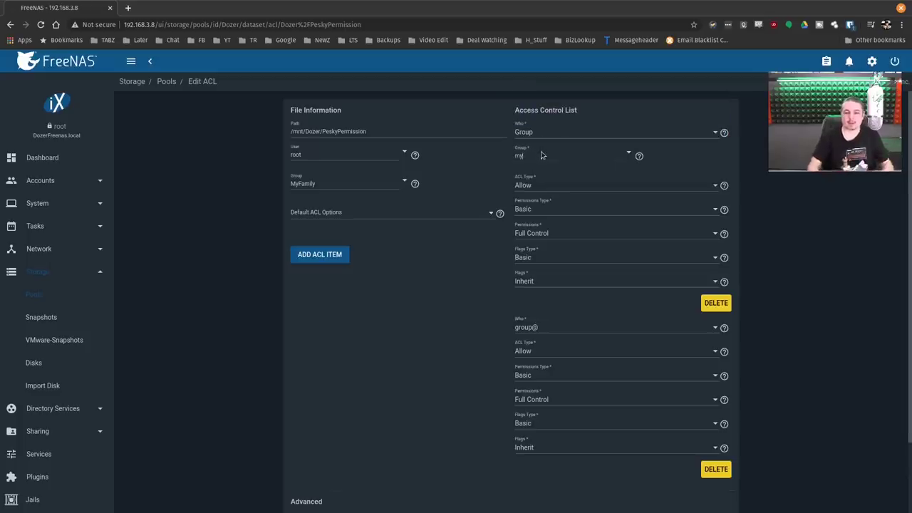
click(627, 152)
click(688, 171)
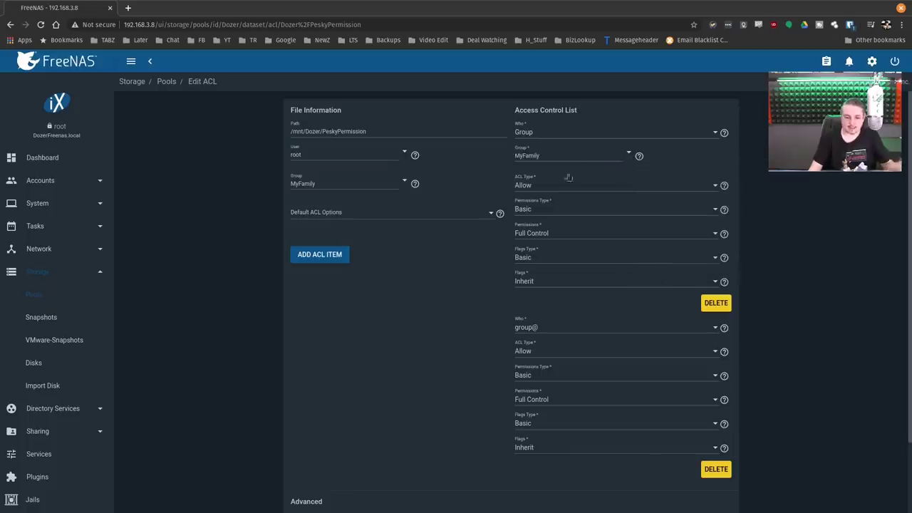
scroll(472, 274, down, 2)
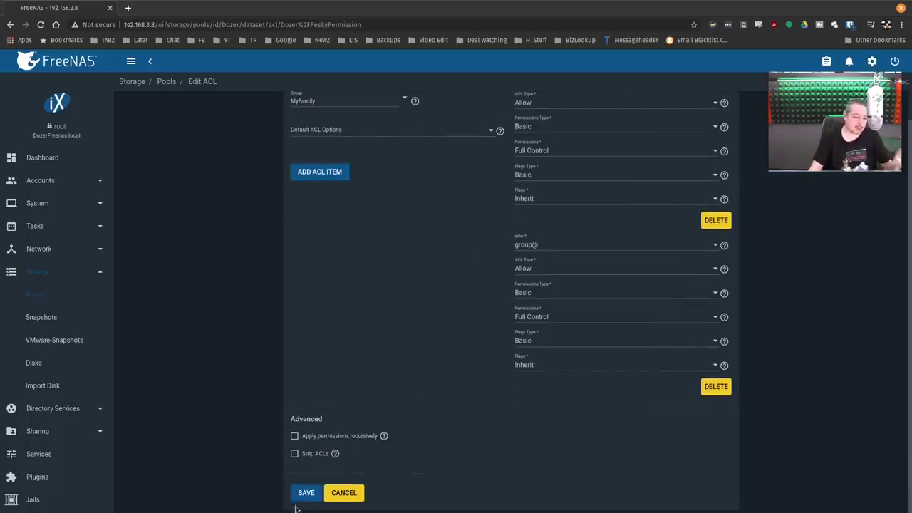
click(341, 493)
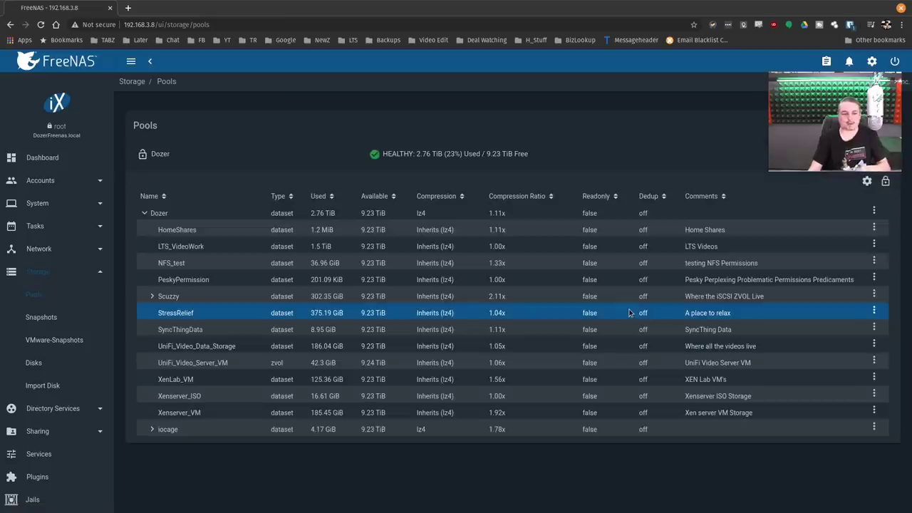
Reopen the PeskyPermission dataset's ACL, check its entries and the recursive permission option, and cancel the form.
click(875, 280)
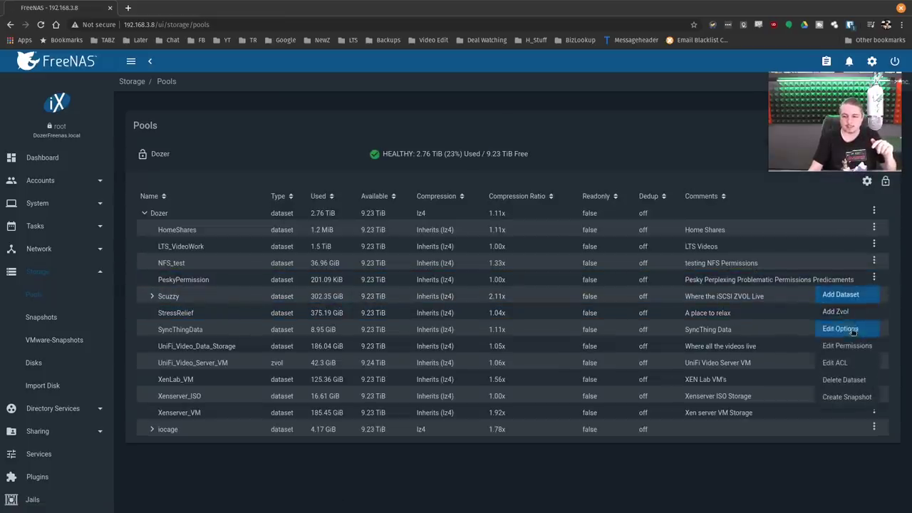
click(853, 363)
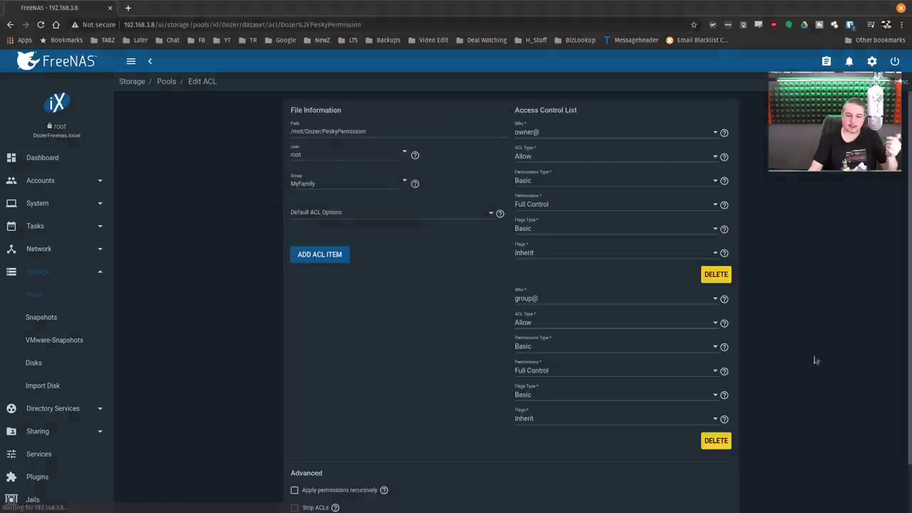
scroll(399, 342, down, 2)
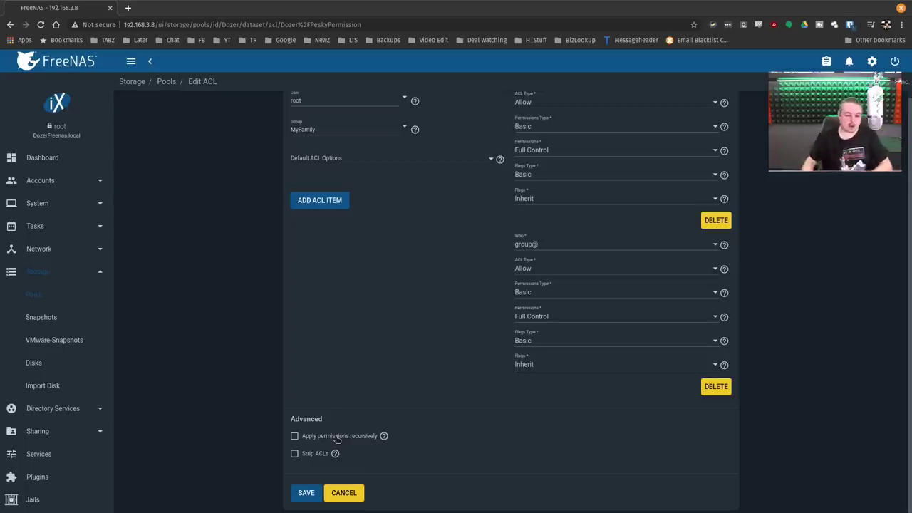
click(344, 499)
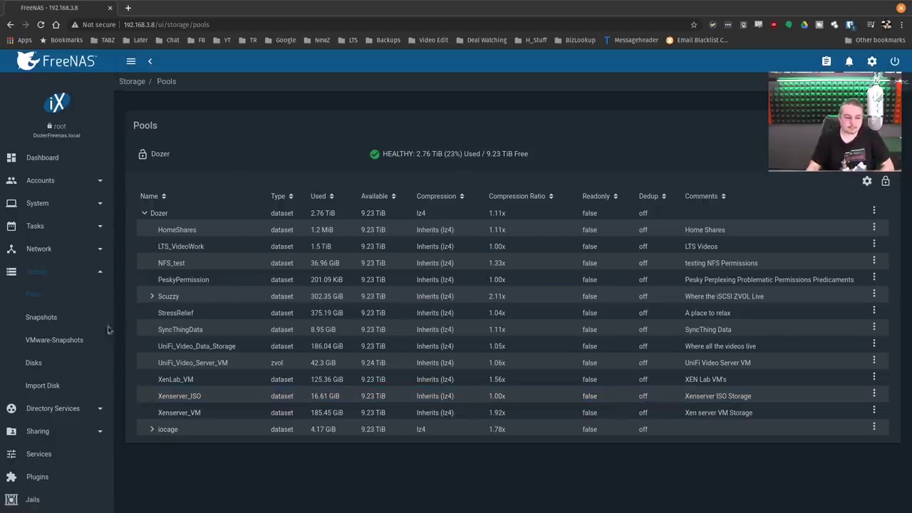
Go to the Windows (SMB) shares, review the PeskyPermission share's settings, and cancel the edit form.
scroll(62, 412, down, 1)
click(62, 412)
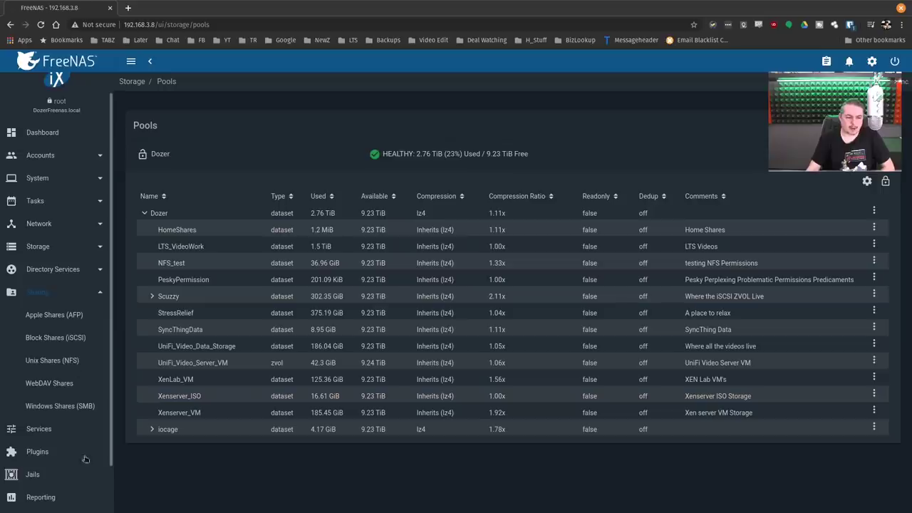
click(69, 413)
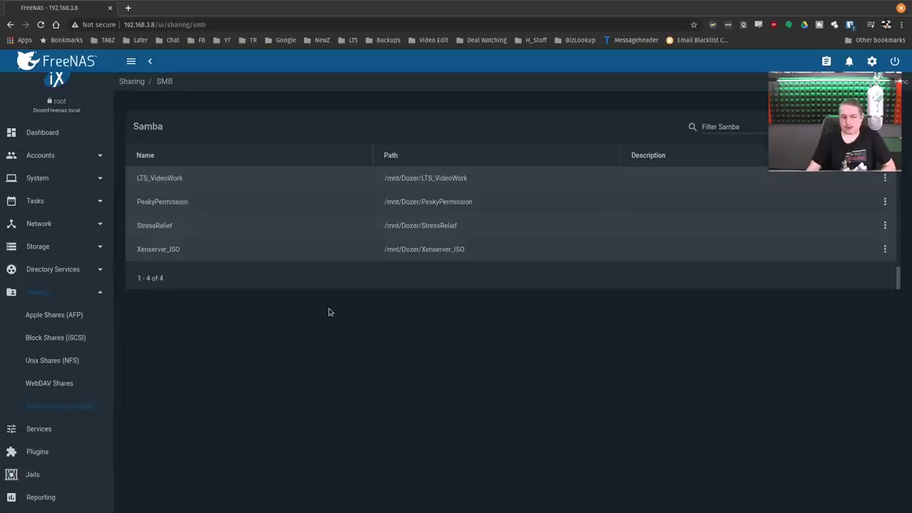
click(885, 203)
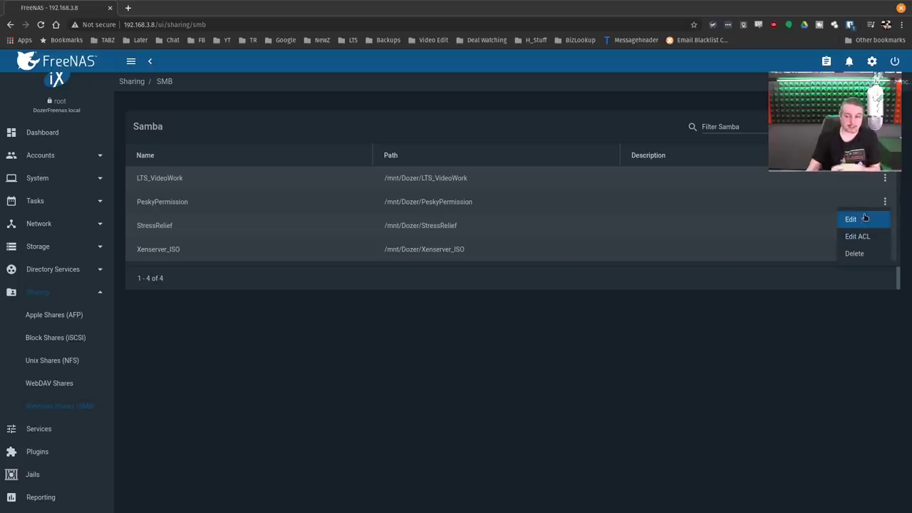
click(855, 220)
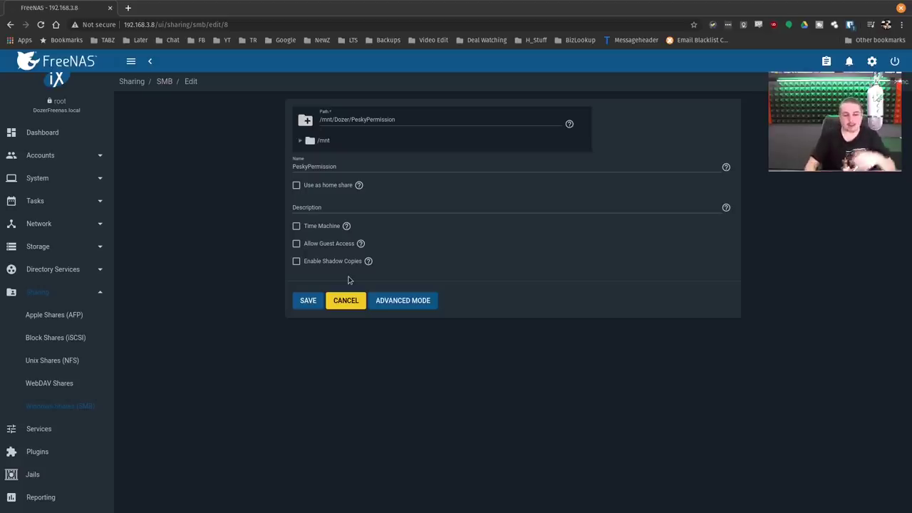
click(346, 300)
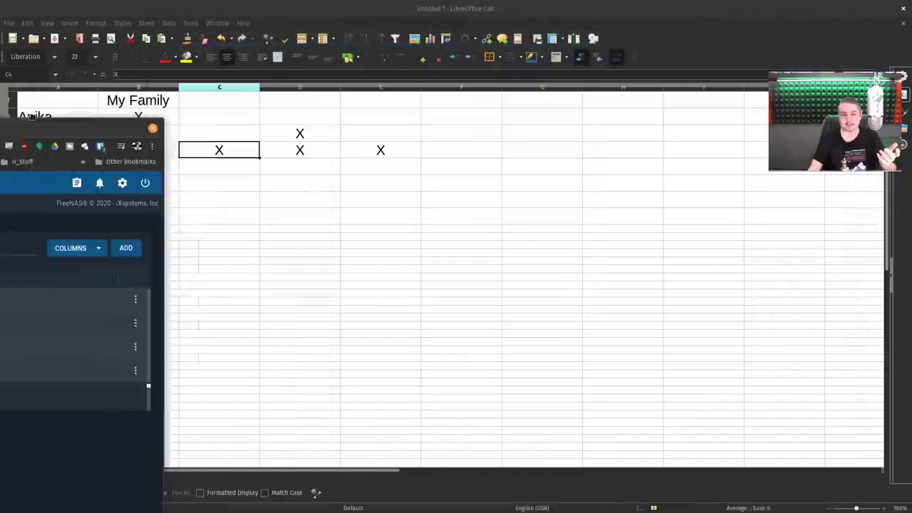
Close the untitled LibreOffice Calc spreadsheet without saving it.
click(904, 9)
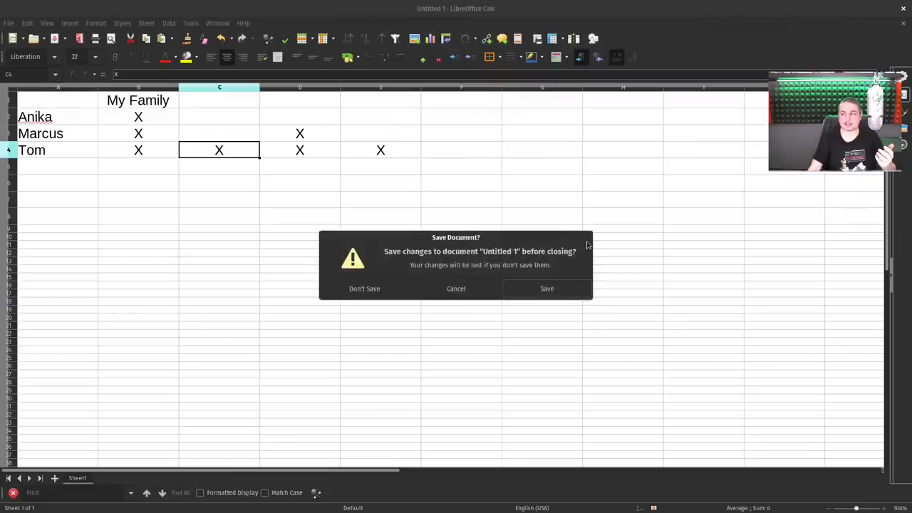
click(390, 289)
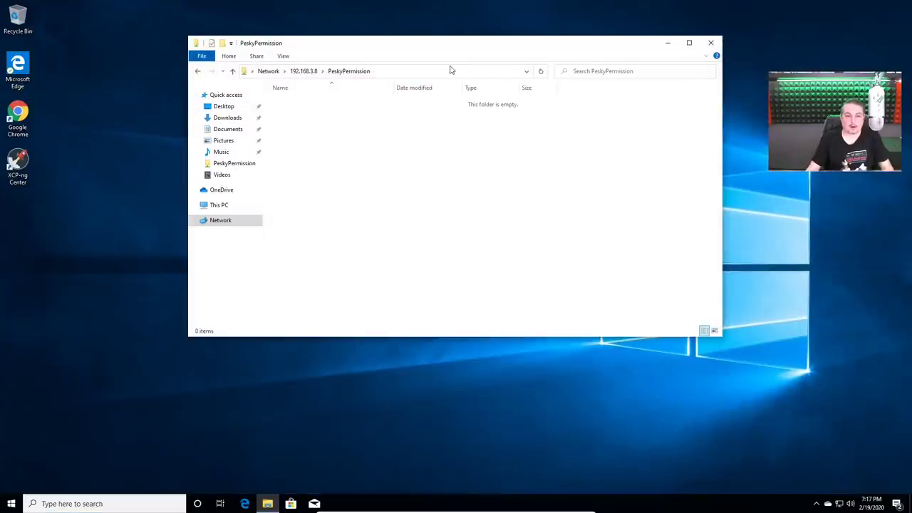
In File Explorer on the first Windows machine, check the PeskyPermission share's path and create a folder named with the first user's name plus "Made This".
click(451, 71)
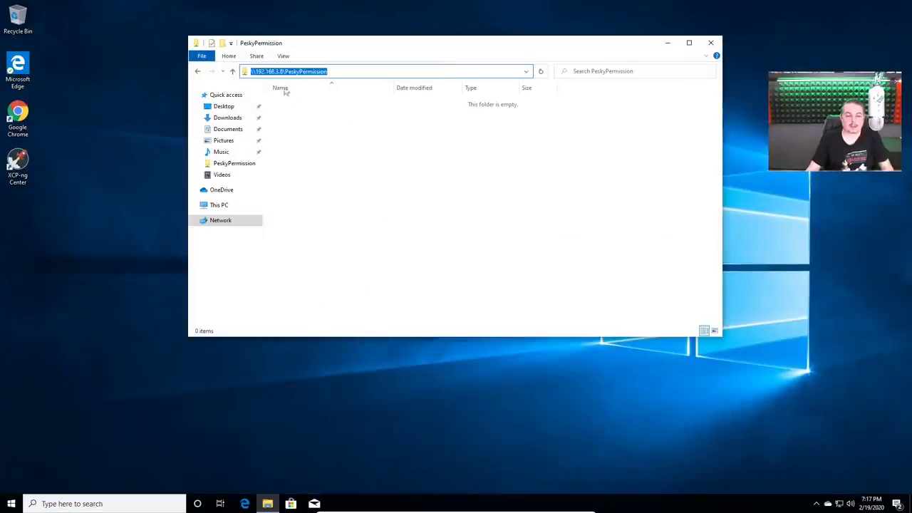
click(345, 166)
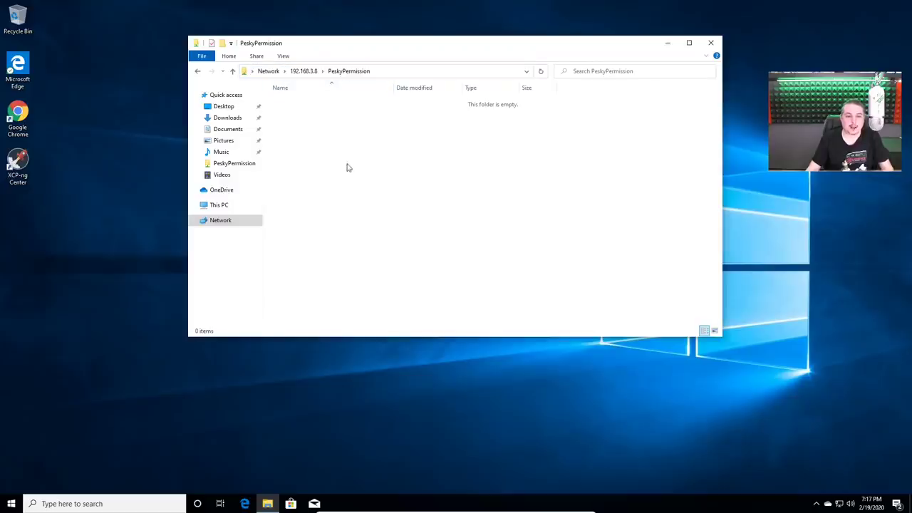
right_click(375, 183)
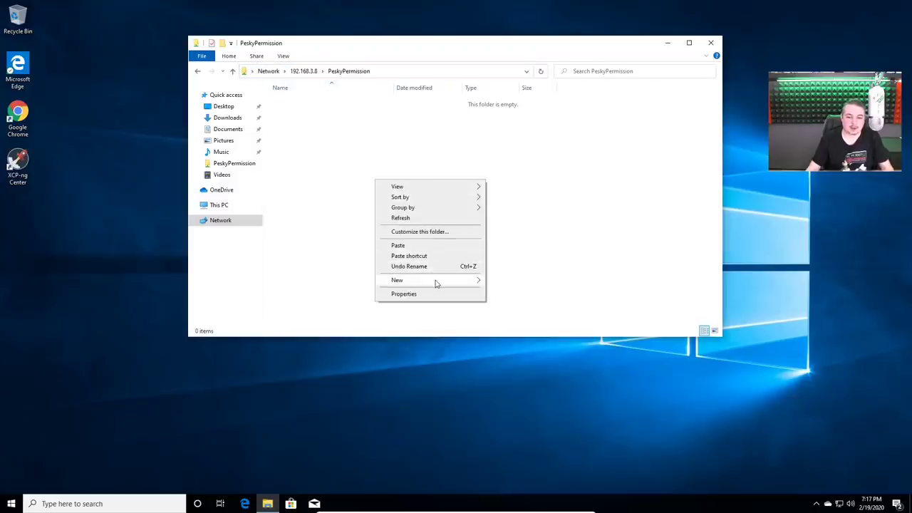
mouse_move(435, 282)
click(502, 280)
text(A)
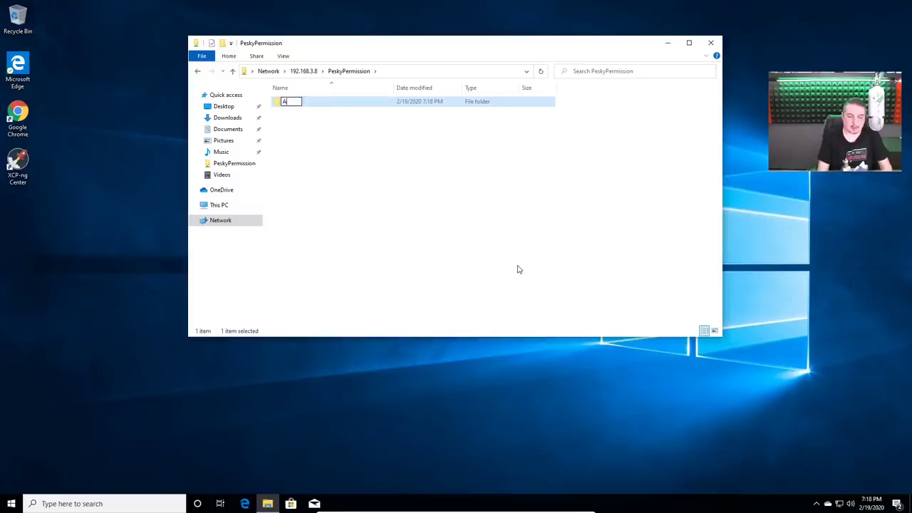
text(ntia )
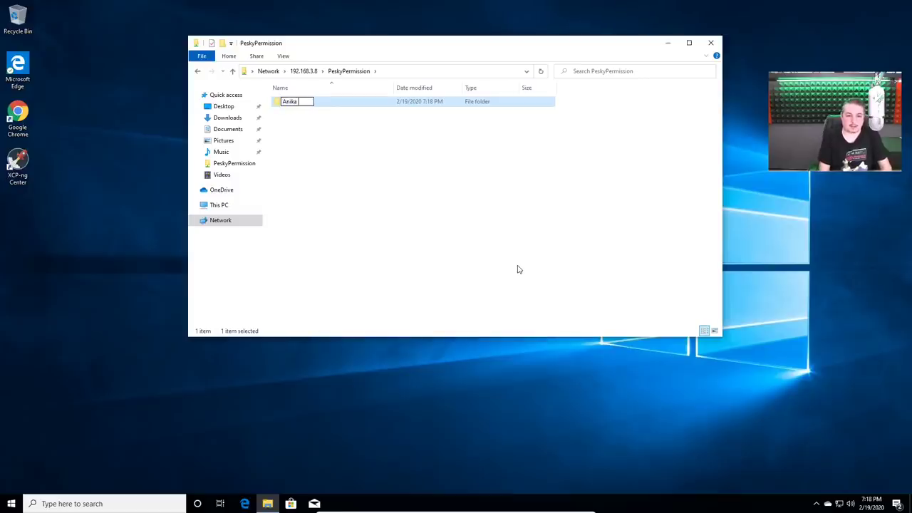
text(Made This)
key(Return)
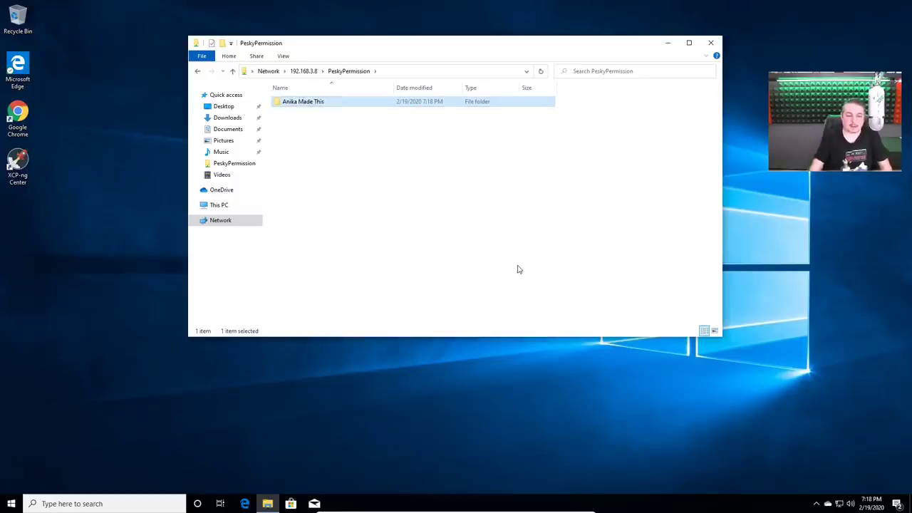
Open the new folder's properties and inspect the user and group entries in its security settings.
right_click(299, 103)
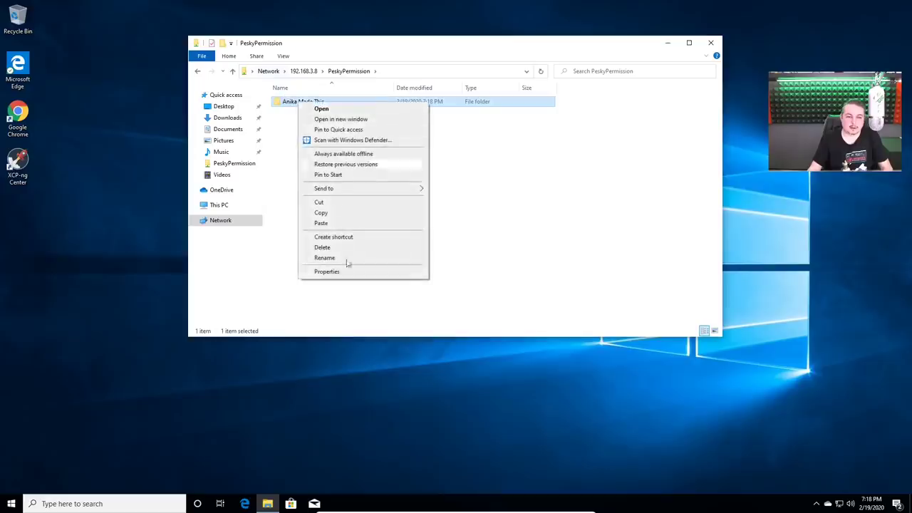
click(347, 271)
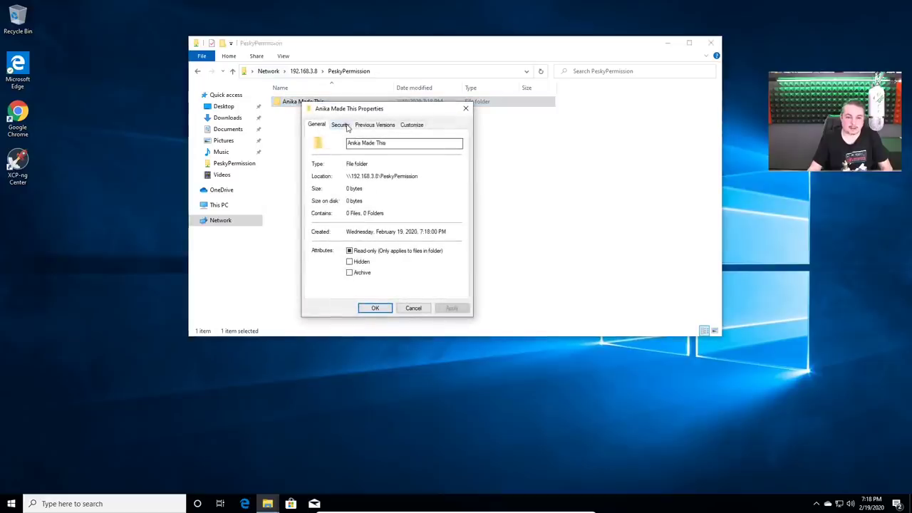
click(346, 125)
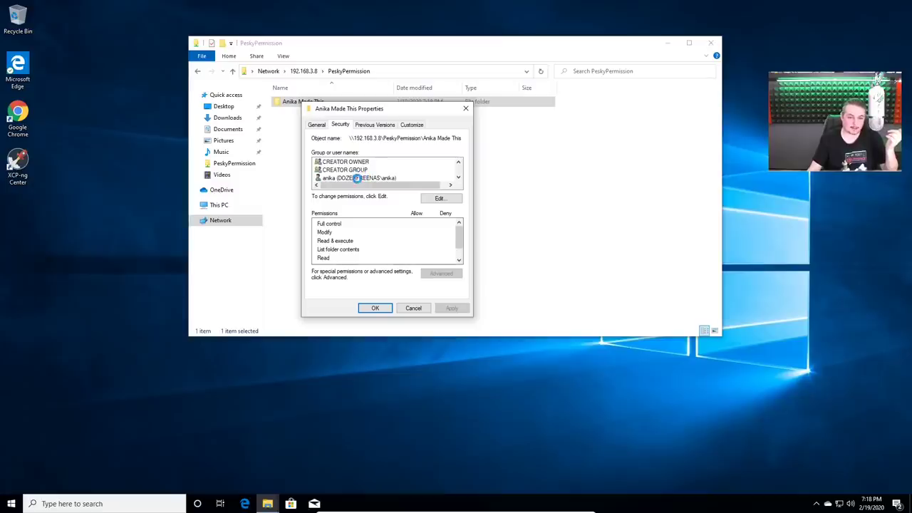
click(357, 178)
click(354, 179)
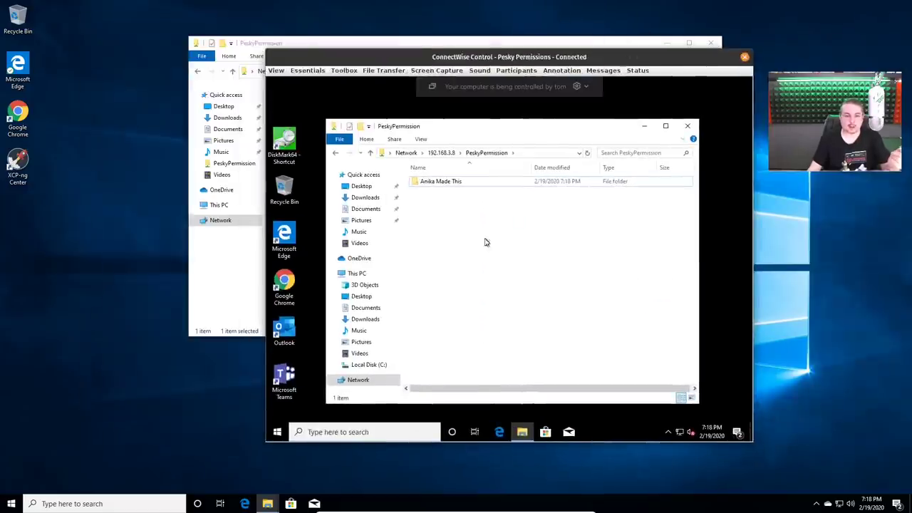
In the ConnectWise Control session, create a folder in the PeskyPermission share named with the second user's name plus "Made This".
right_click(451, 253)
mouse_move(546, 350)
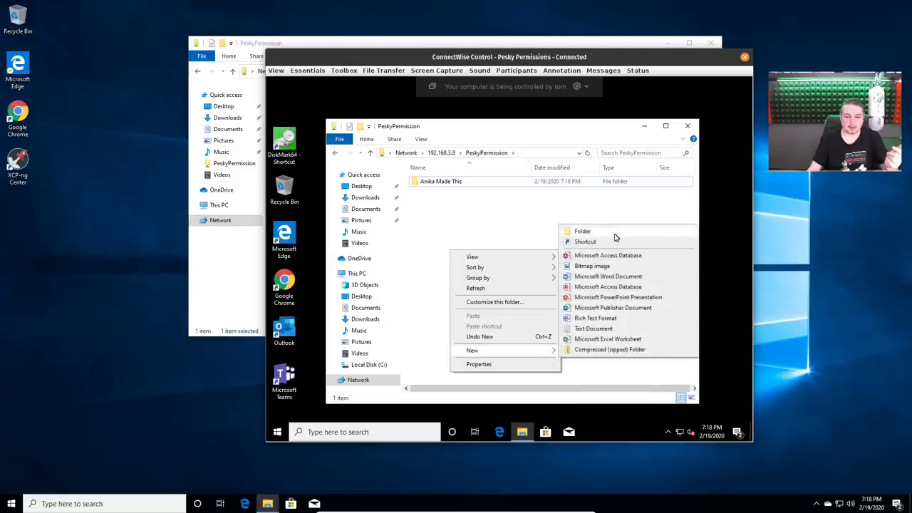
click(617, 231)
text(Marcus )
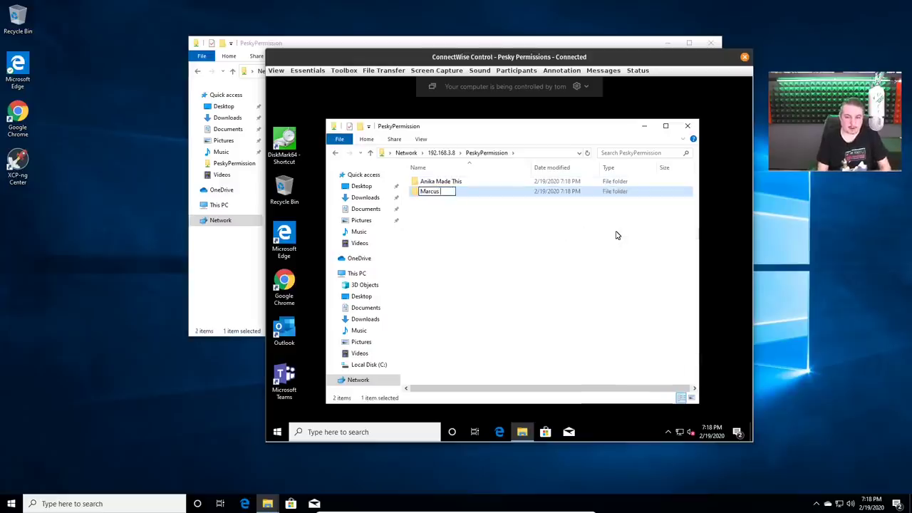
text(Made This)
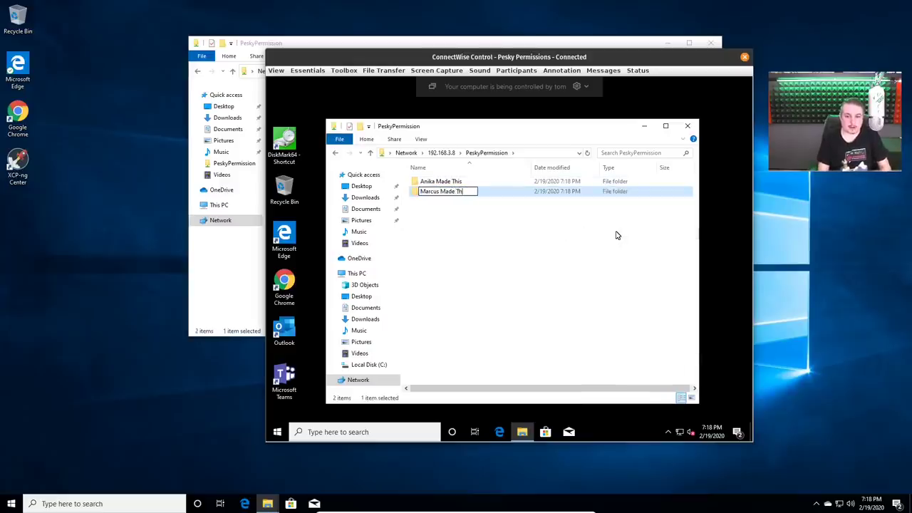
key(Return)
click(493, 244)
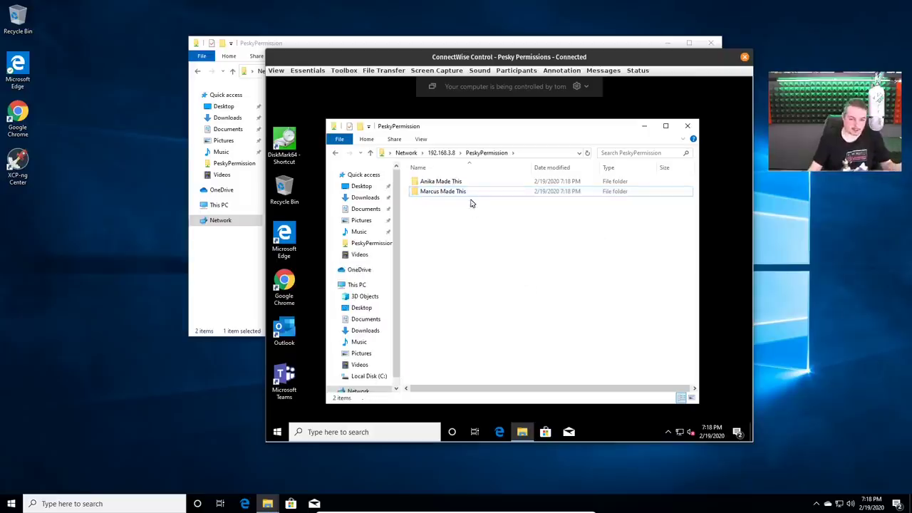
Examine the owner and MyFamily entries in the first user's folder security settings from the remote session, and close its properties.
right_click(461, 194)
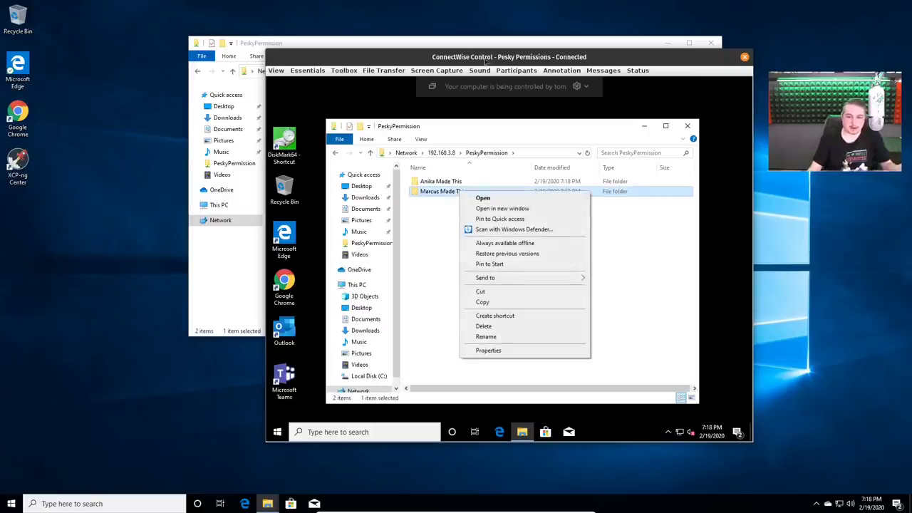
click(449, 181)
right_click(449, 181)
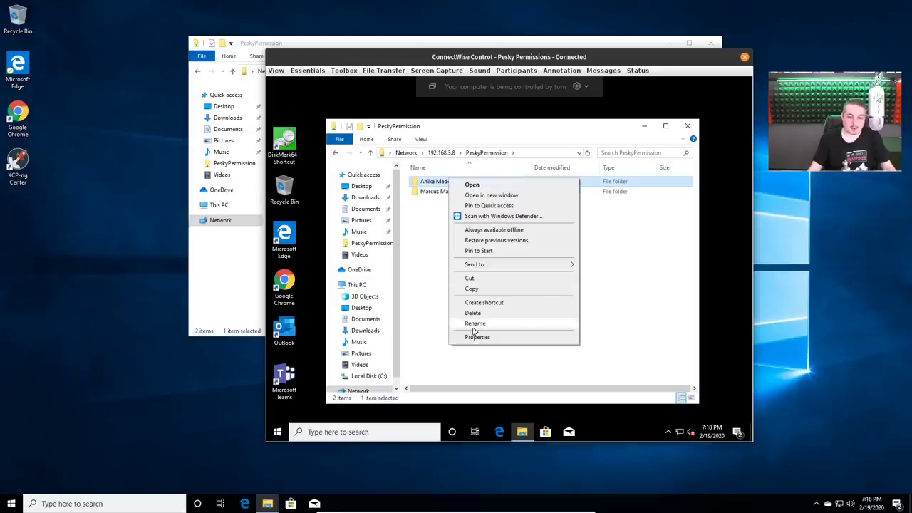
click(475, 338)
click(490, 201)
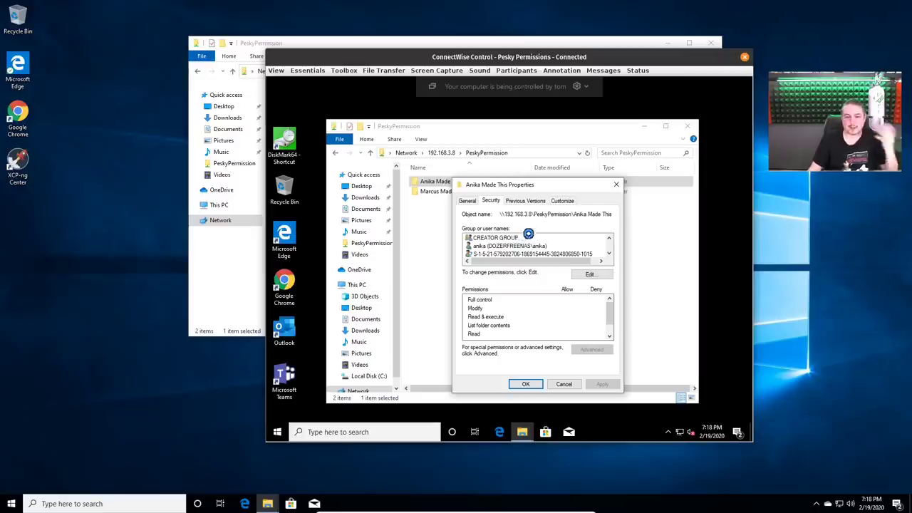
click(499, 254)
scroll(499, 258, down, 1)
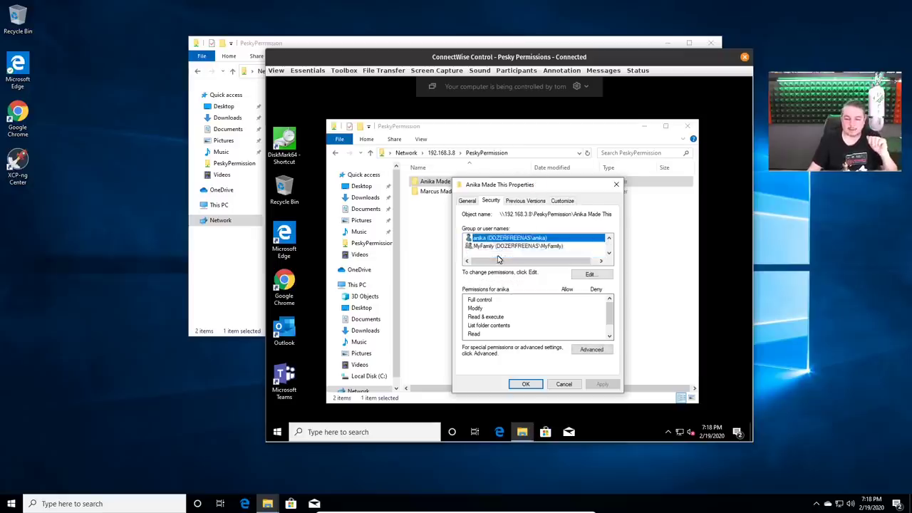
click(499, 247)
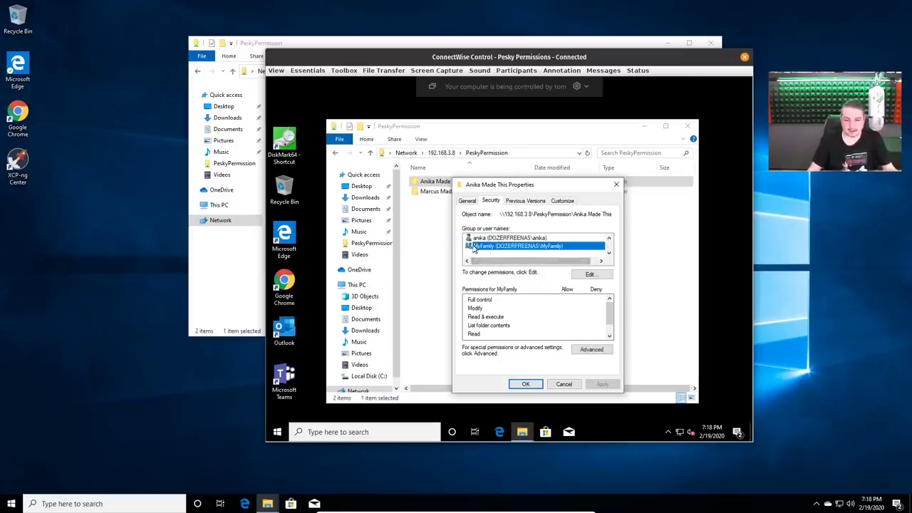
click(531, 238)
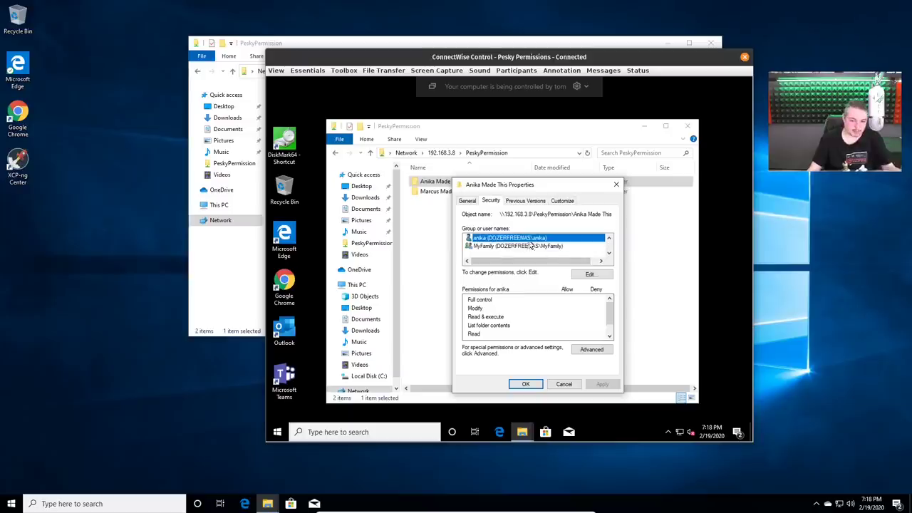
click(616, 185)
Inside the first user's folder, create a subfolder named with the second user's name plus "Folder", and return to PeskyPermission.
double_click(440, 183)
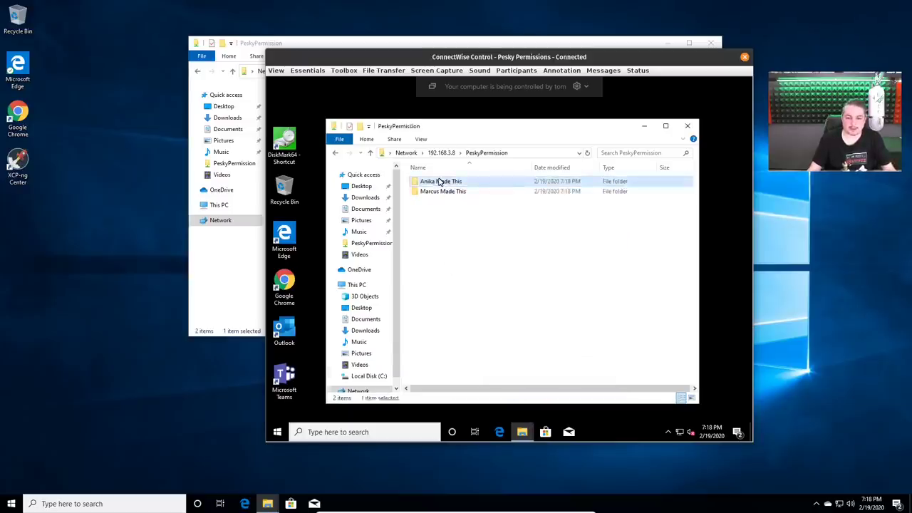
right_click(440, 249)
mouse_move(524, 349)
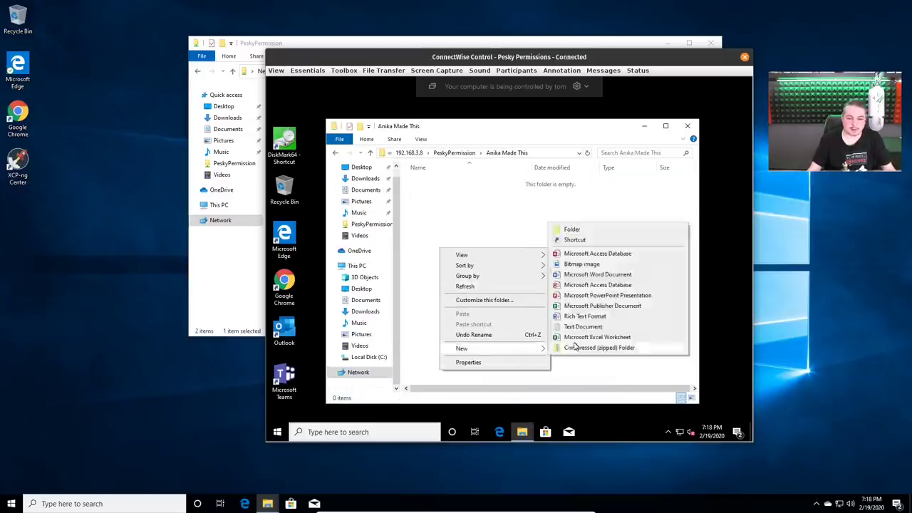
click(573, 229)
text(Ma)
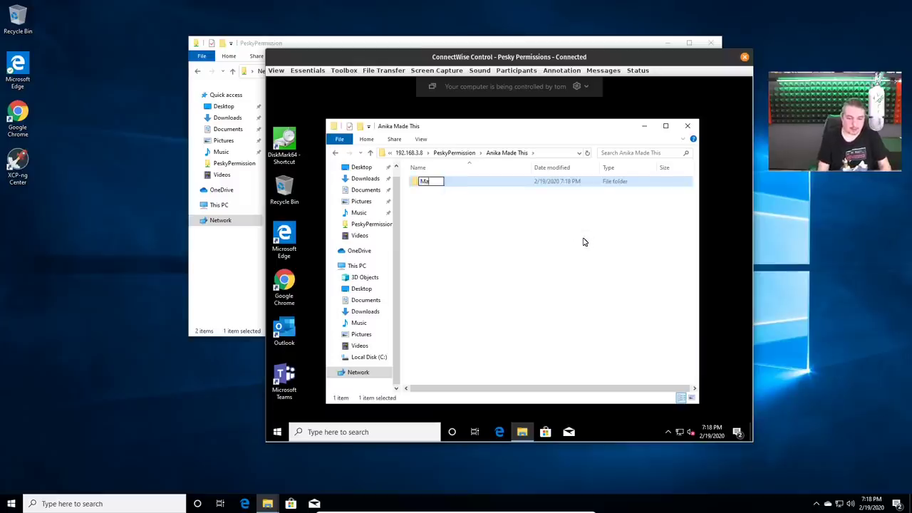
text(ru)
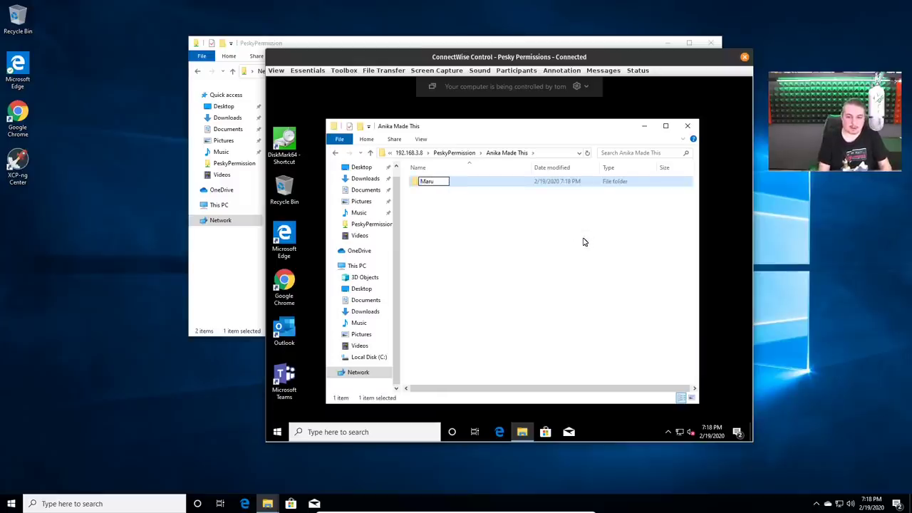
text(s Folder)
key(Return)
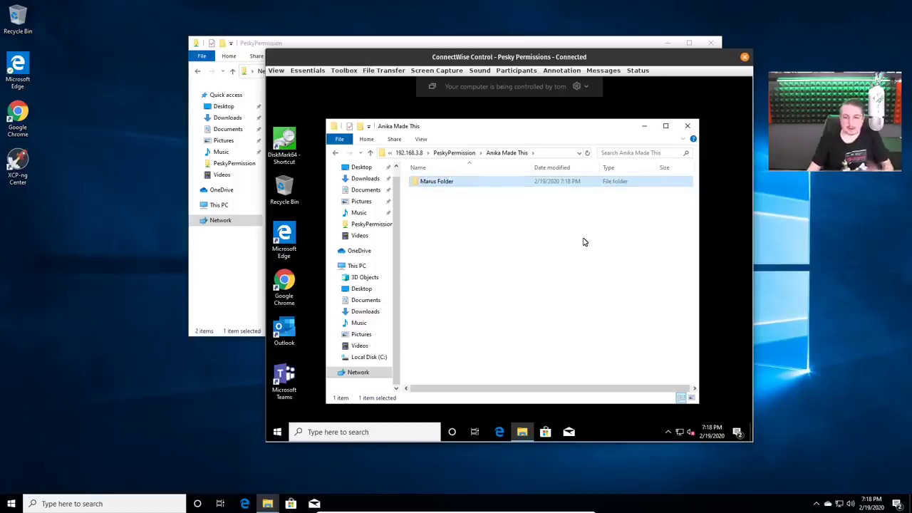
click(457, 154)
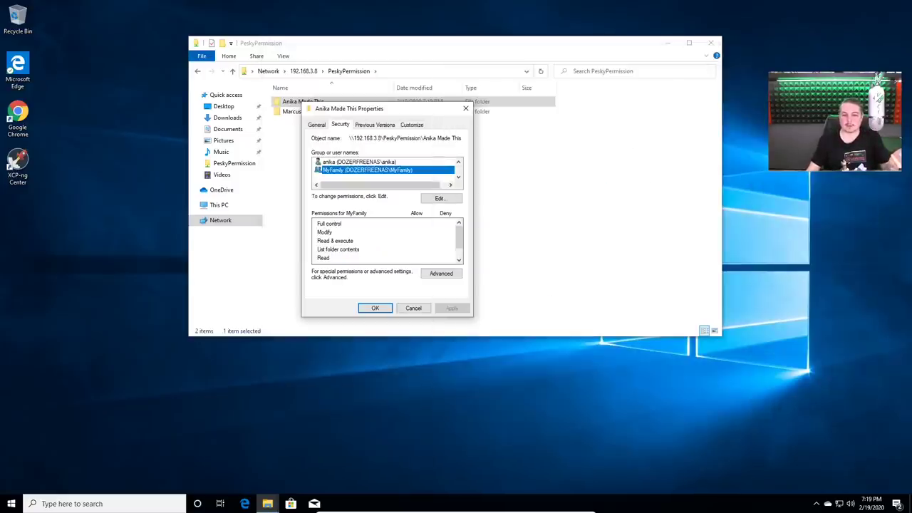
Switch to the first Windows machine and close the folder properties to return to the PeskyPermission share's contents.
click(466, 108)
right_click(297, 185)
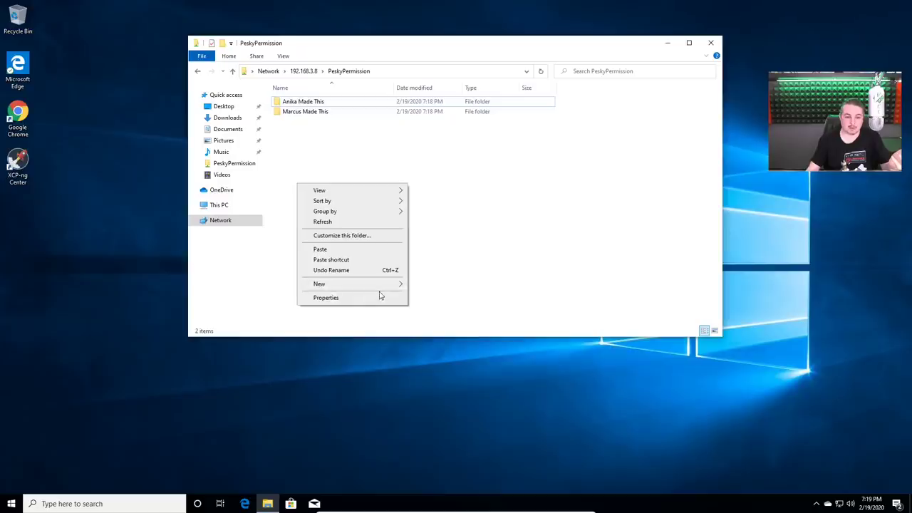
mouse_move(385, 287)
click(419, 163)
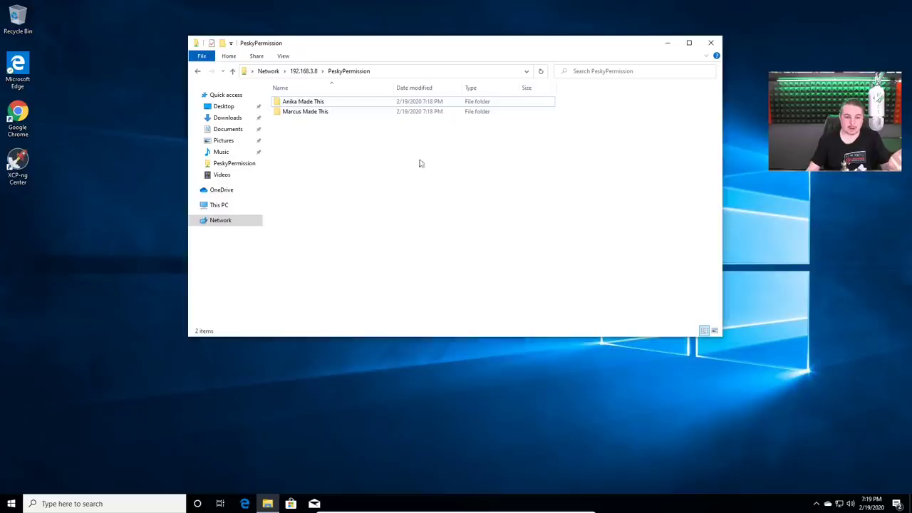
Create a folder in PeskyPermission named with the first user's name plus "Only Folder", and check the share from the remote session.
right_click(315, 169)
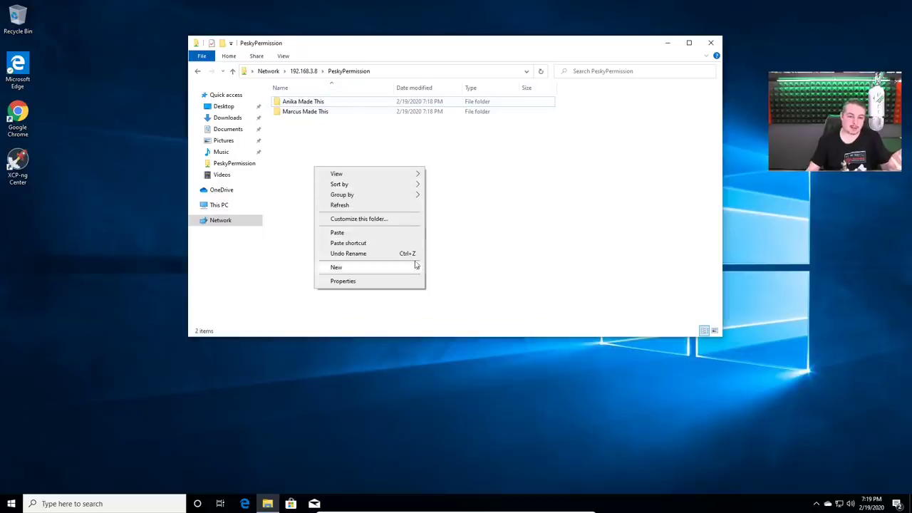
click(442, 266)
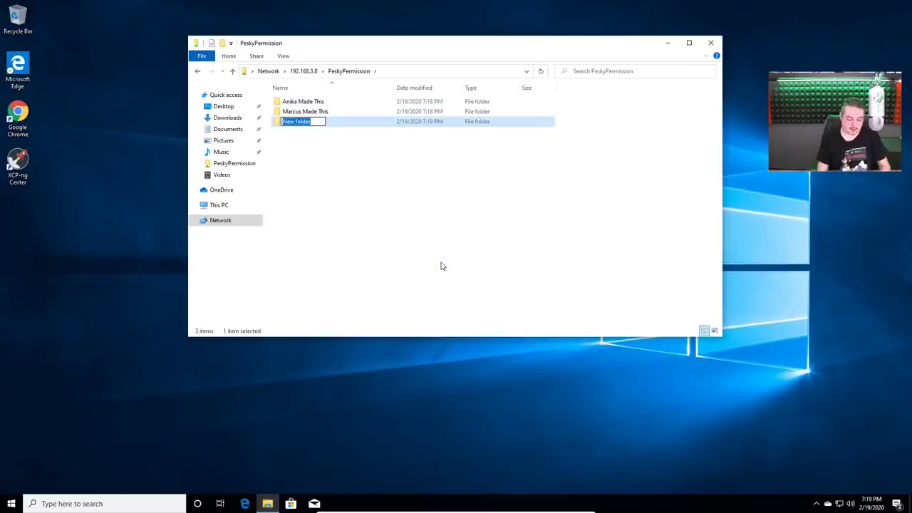
text(An)
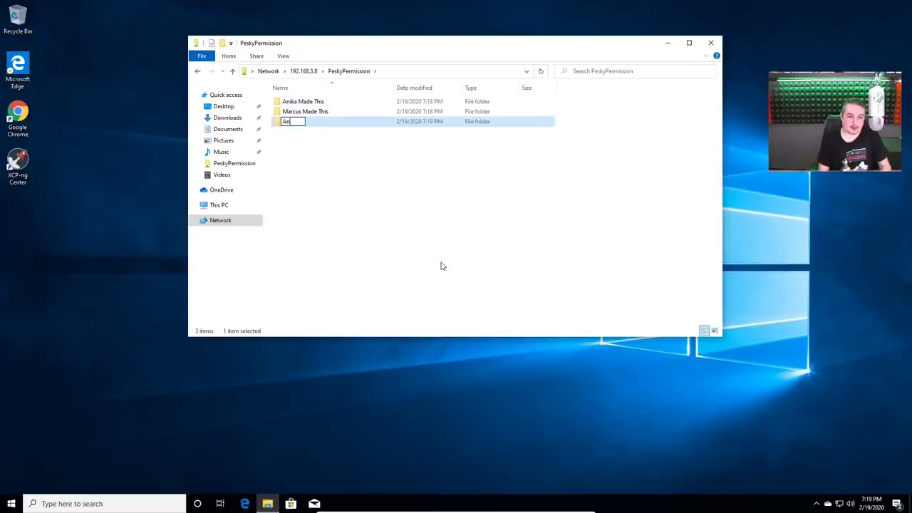
text(ika Only Fold)
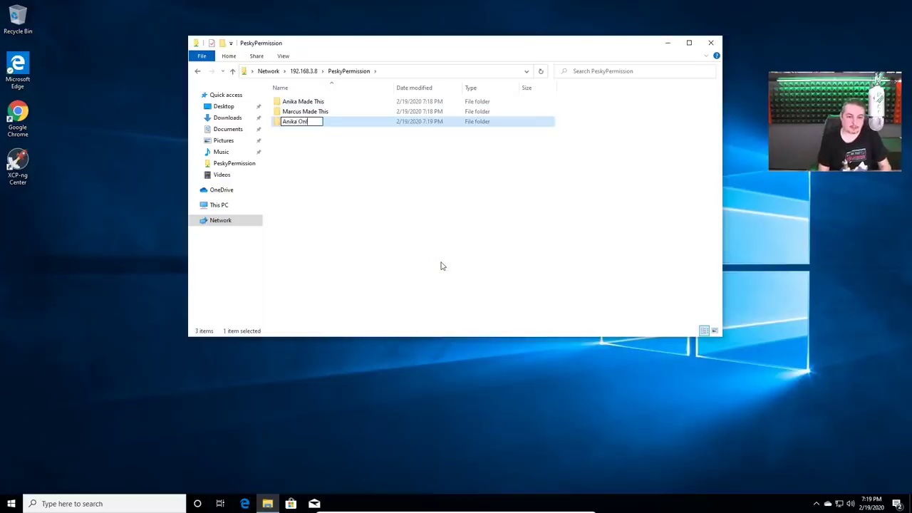
text(er)
key(Return)
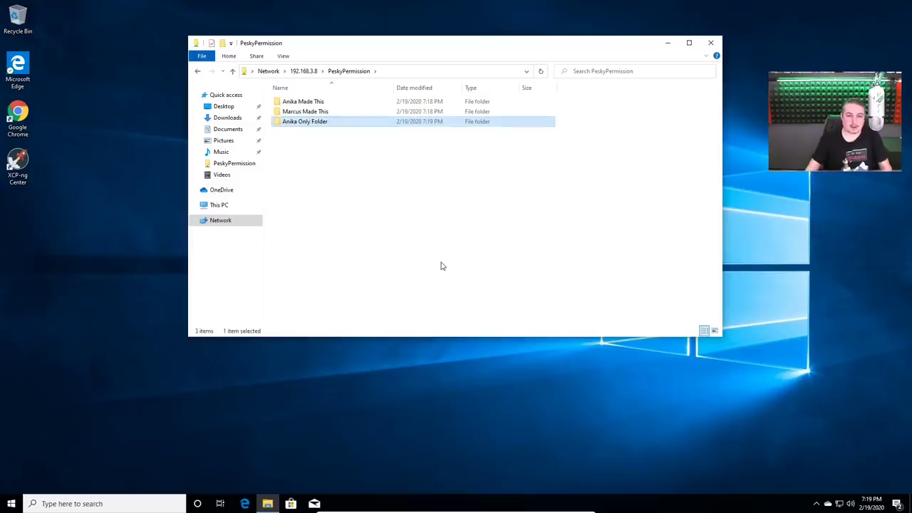
key(alt+Tab)
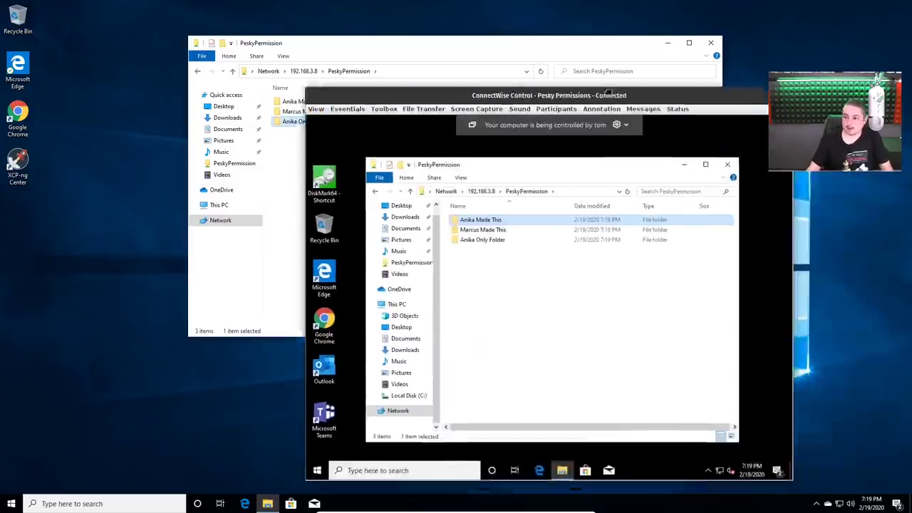
click(439, 216)
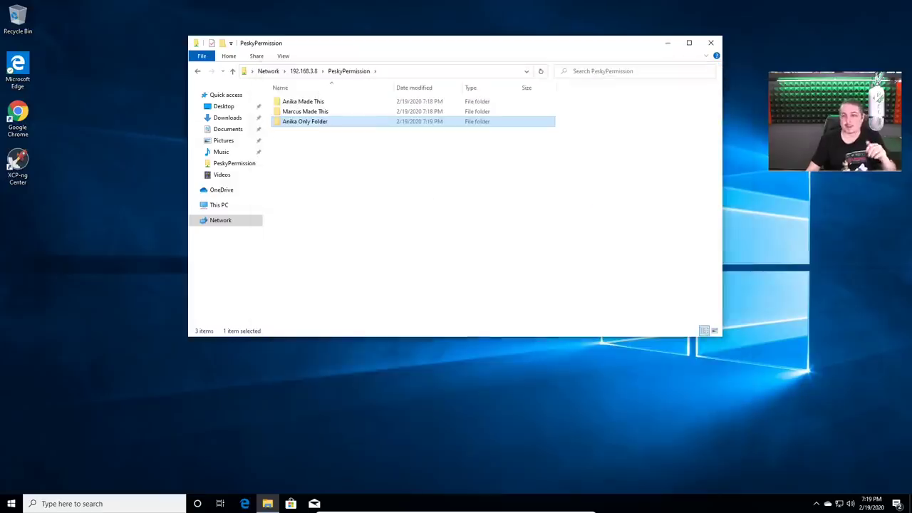
In the "Only Folder" advanced security settings, disable inheritance and remove all inherited permissions.
right_click(275, 125)
click(338, 293)
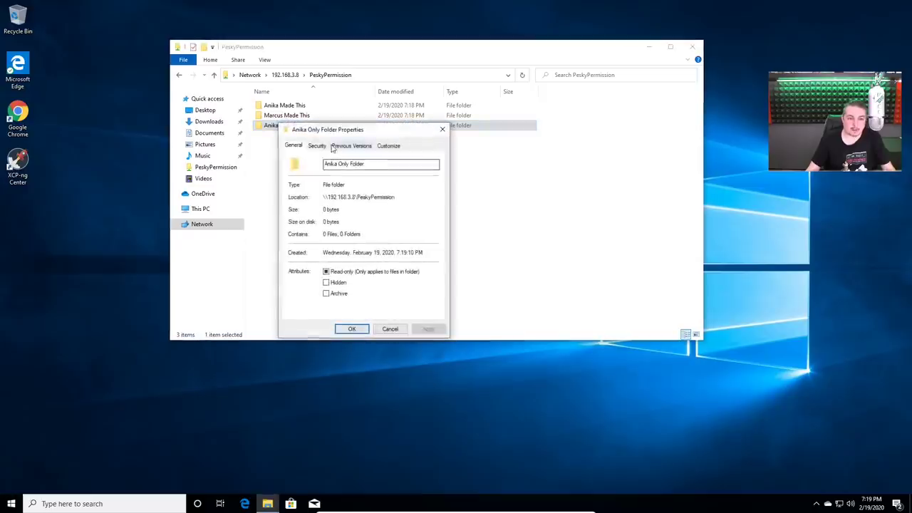
click(316, 145)
scroll(324, 191, down, 1)
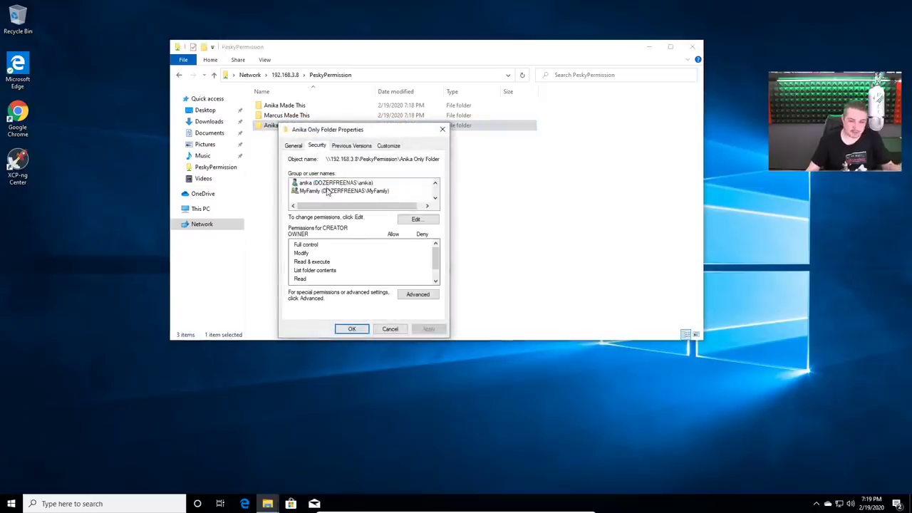
click(327, 191)
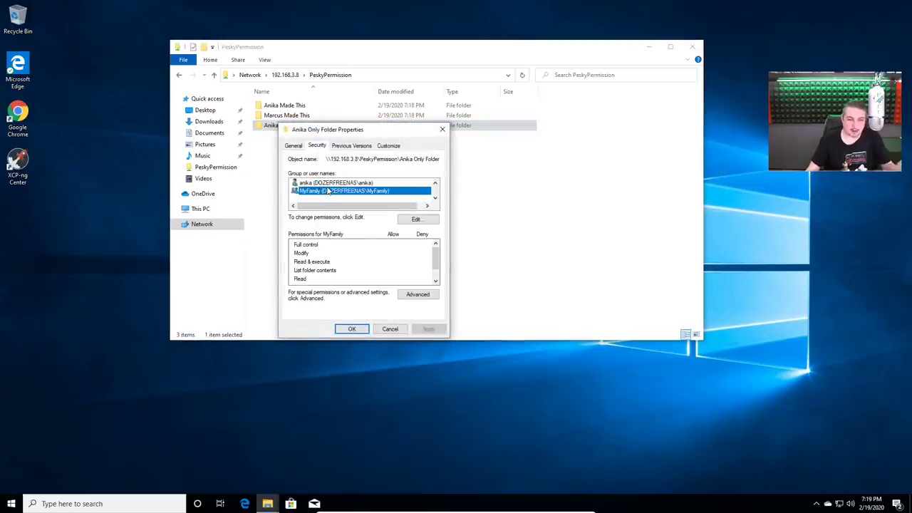
click(423, 298)
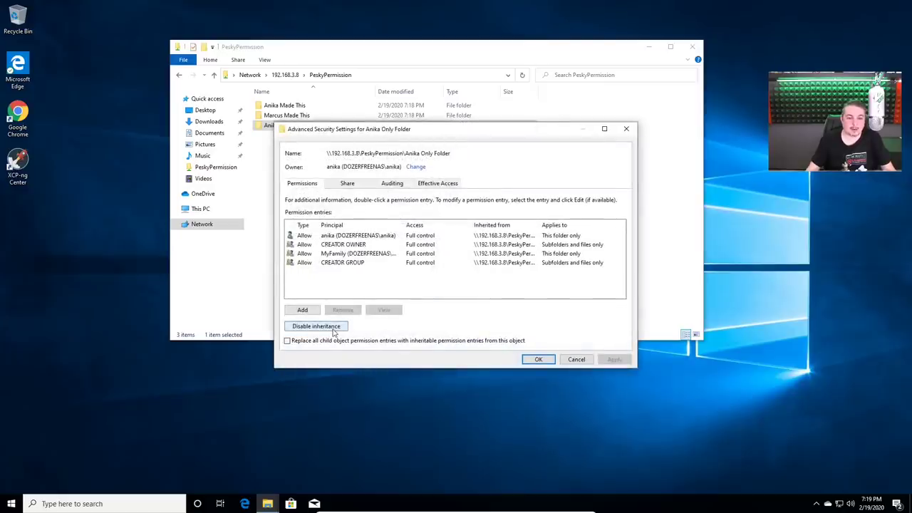
click(334, 328)
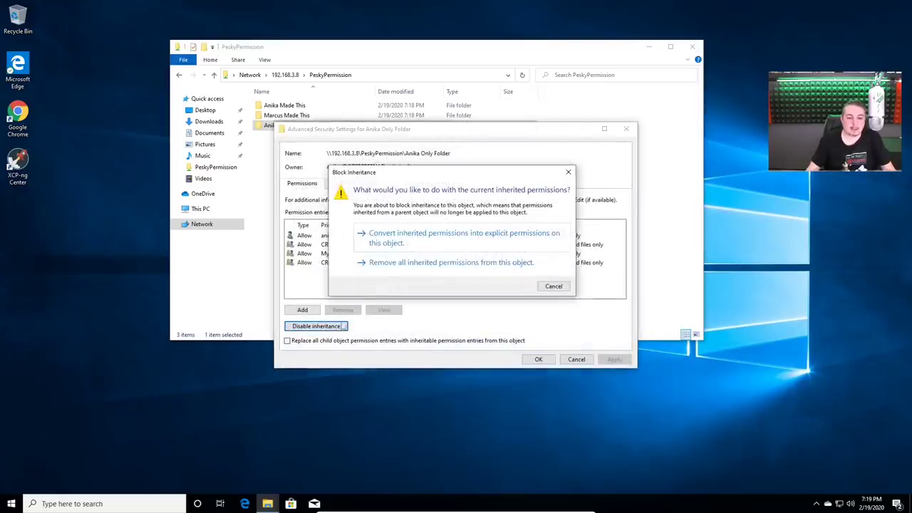
click(384, 264)
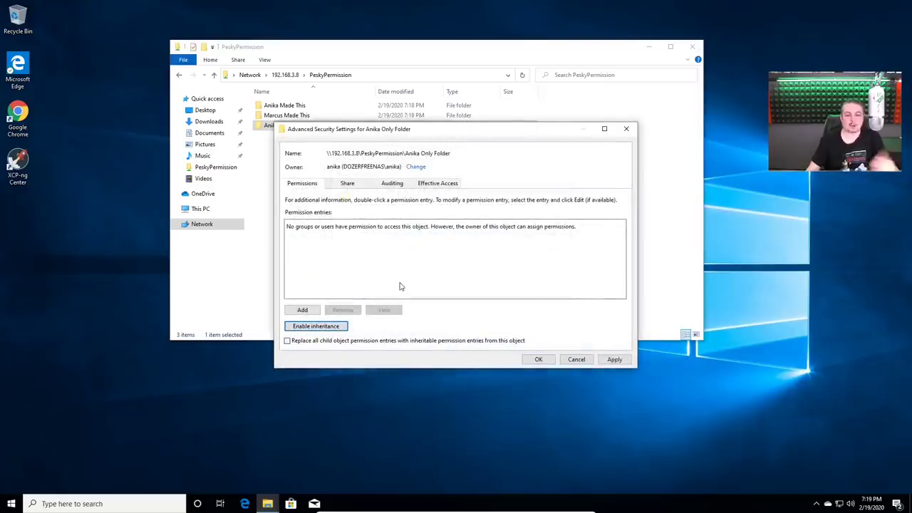
Add a permission entry allowing the first user's account Full control over this folder, subfolders and files.
click(302, 310)
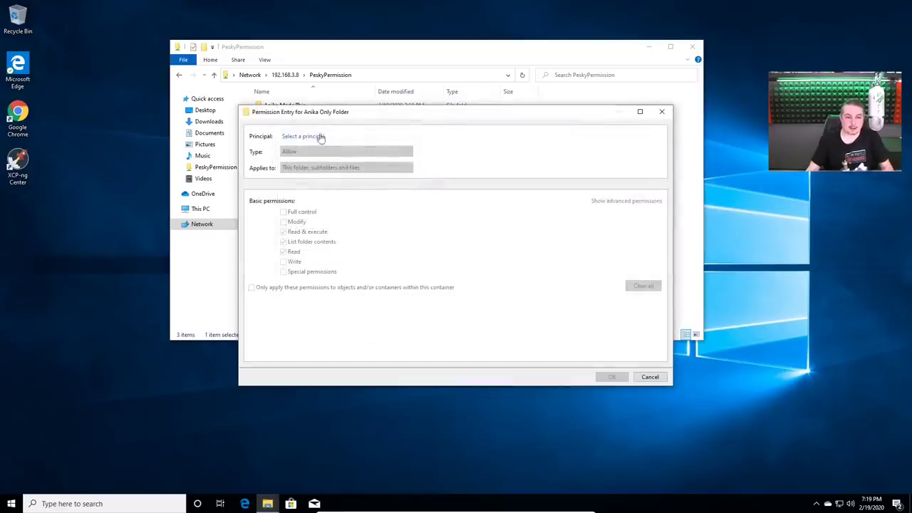
click(319, 136)
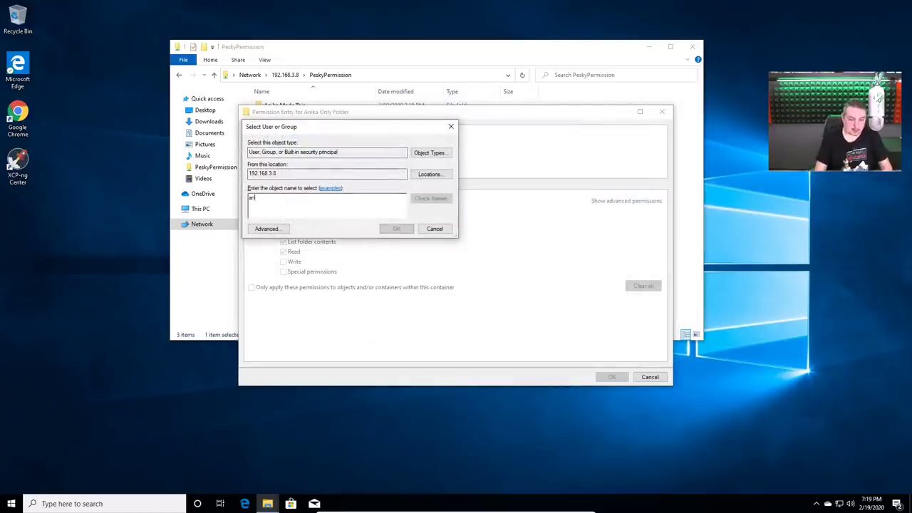
text(anika)
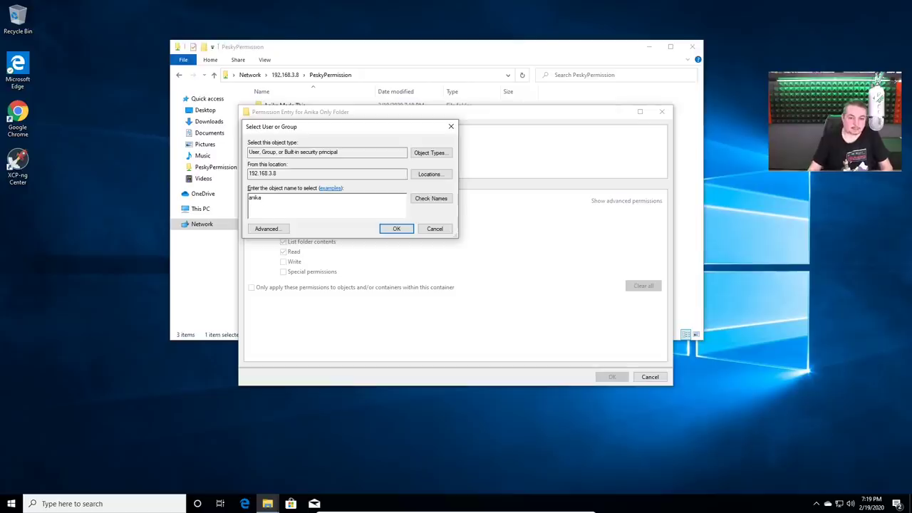
click(424, 200)
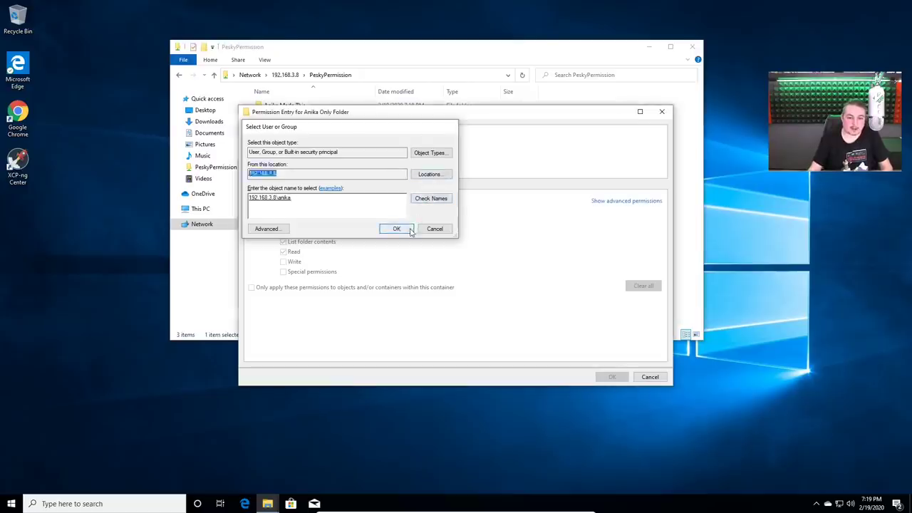
click(406, 228)
click(302, 213)
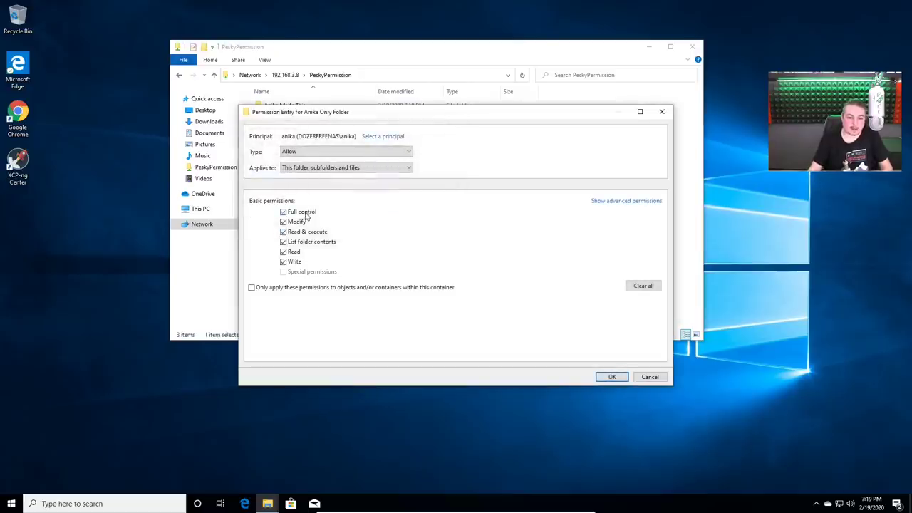
click(610, 377)
Replace all child object permission entries with the "Only Folder" inheritable ones, apply the change, and close the folder's properties.
click(316, 341)
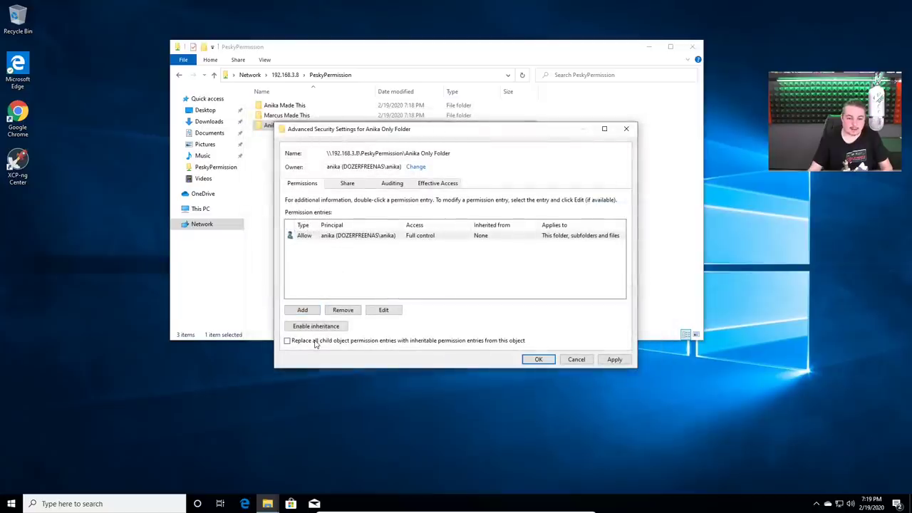
click(615, 360)
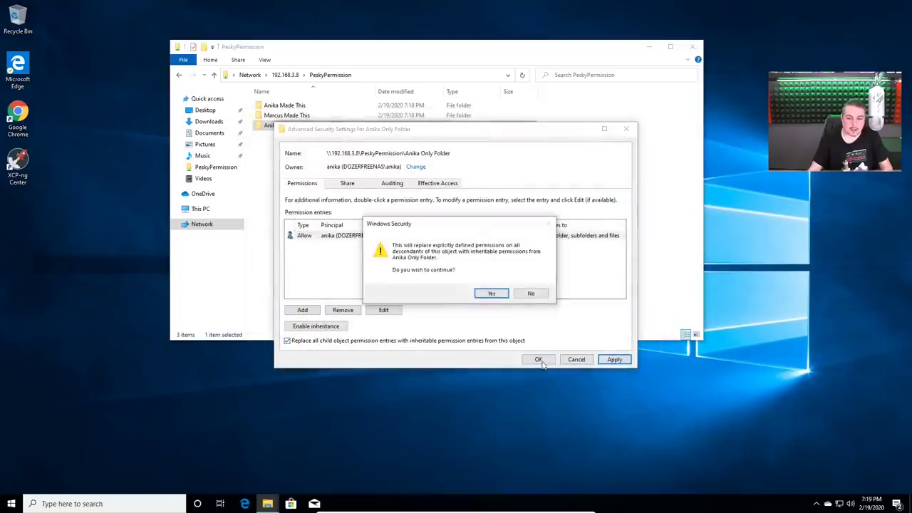
click(492, 292)
click(538, 360)
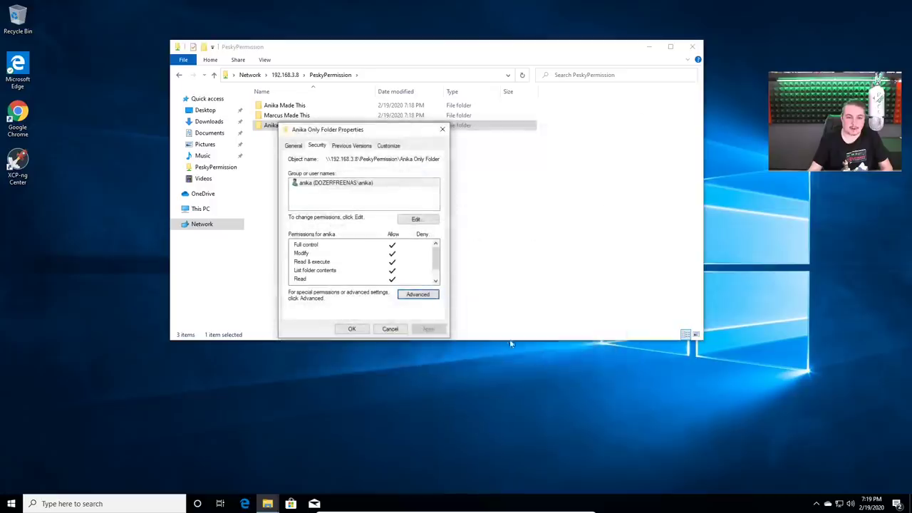
click(352, 329)
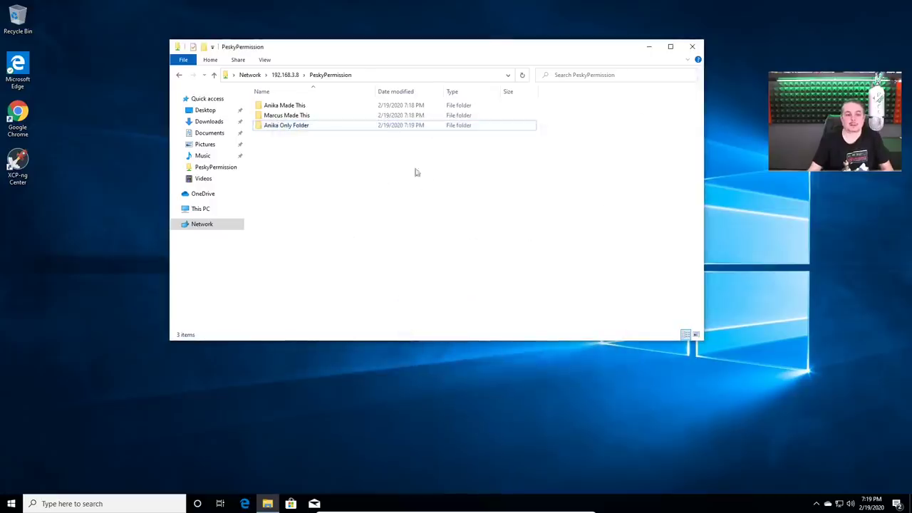
Reopen the "Only Folder" properties and examine its security entries.
right_click(305, 127)
click(352, 296)
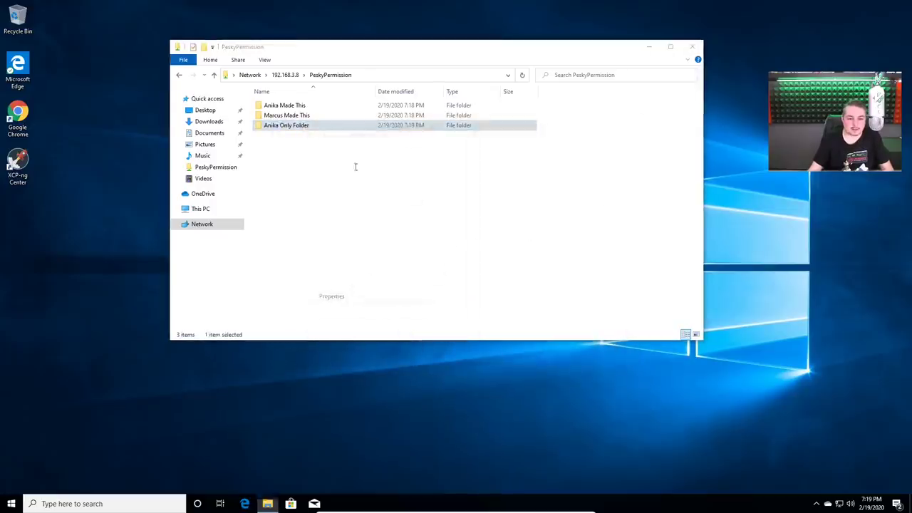
click(346, 149)
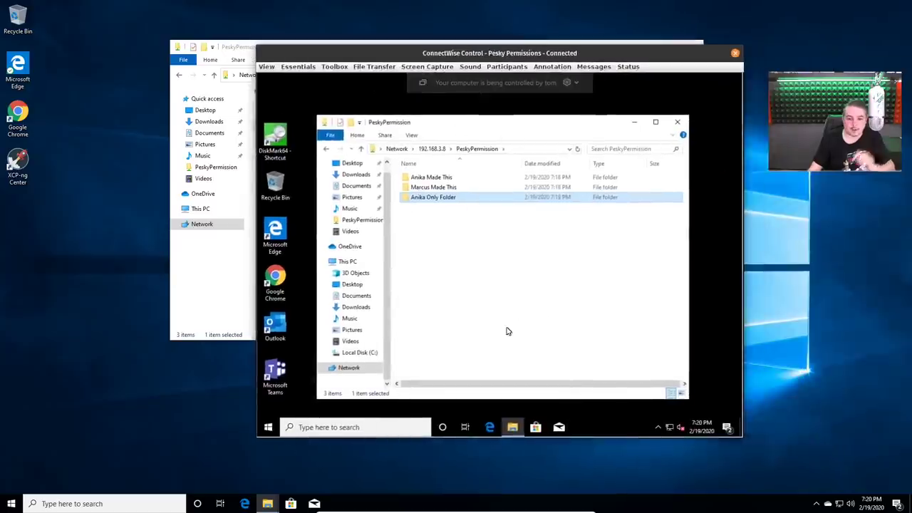
In the ConnectWise Control session, refresh the PeskyPermission share to check which folders the second user can see.
click(508, 331)
key(F5)
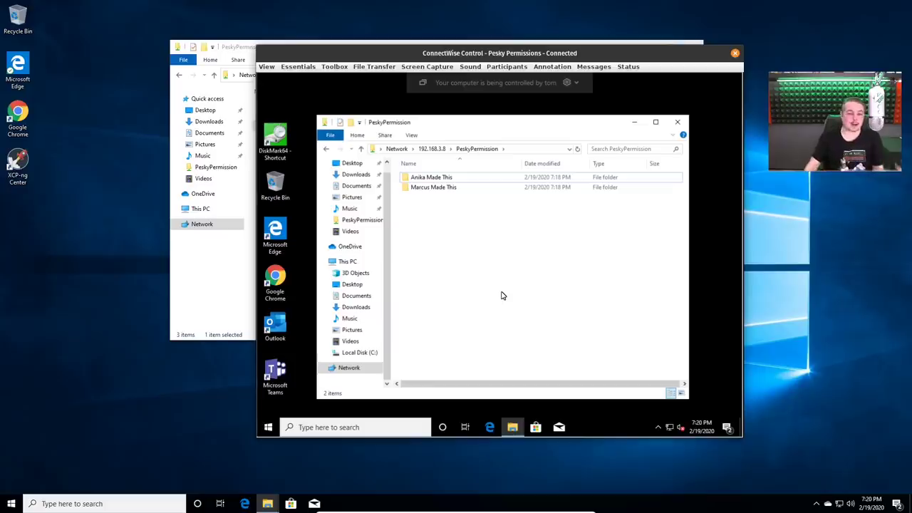
drag(589, 58, 600, 55)
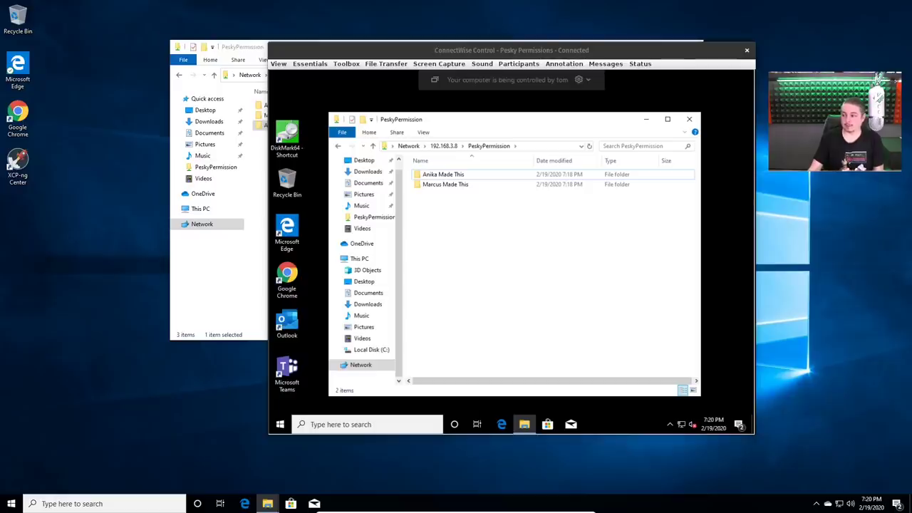
Switch to the Linux file manager, look inside both "Made This" folders on the share, and return to the Windows folder properties.
key(alt+Tab)
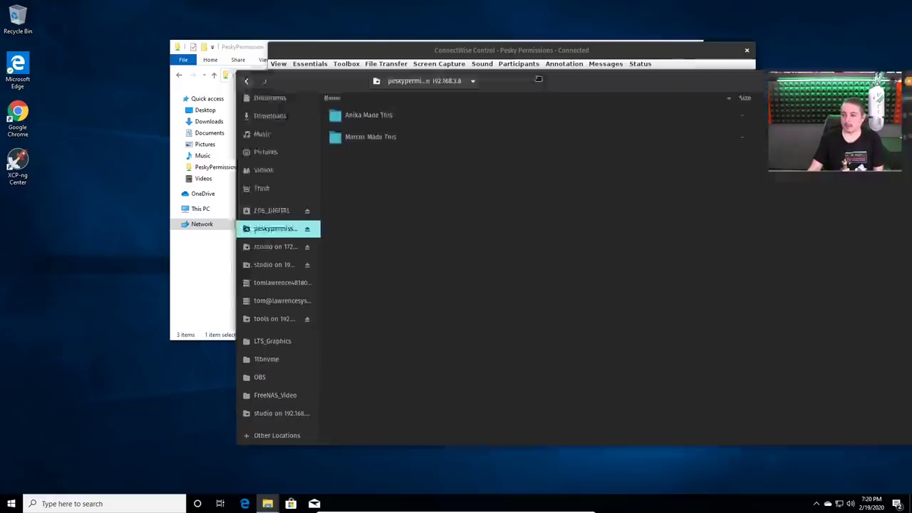
double_click(259, 108)
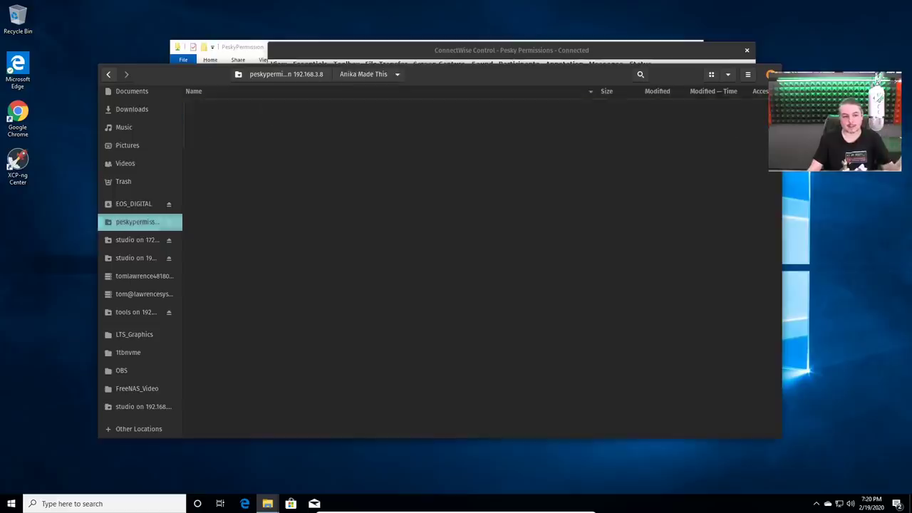
click(299, 75)
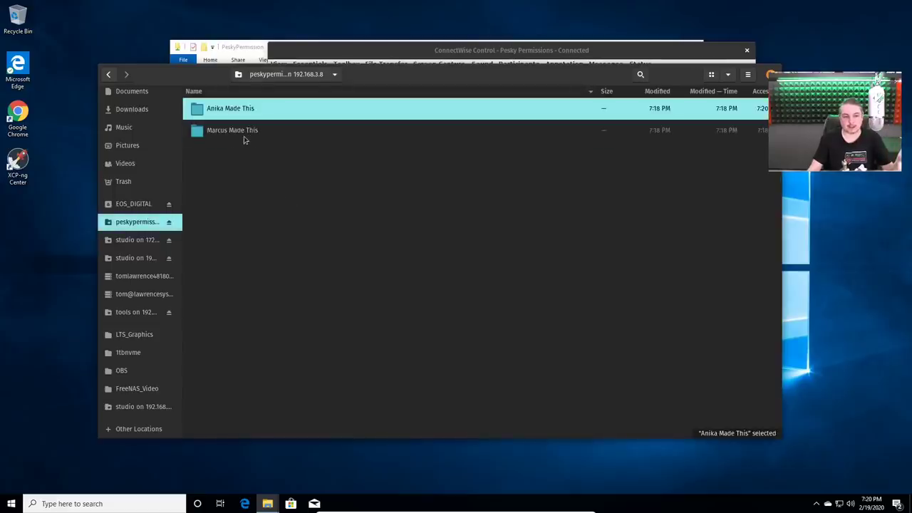
double_click(244, 134)
click(288, 76)
key(alt+Tab)
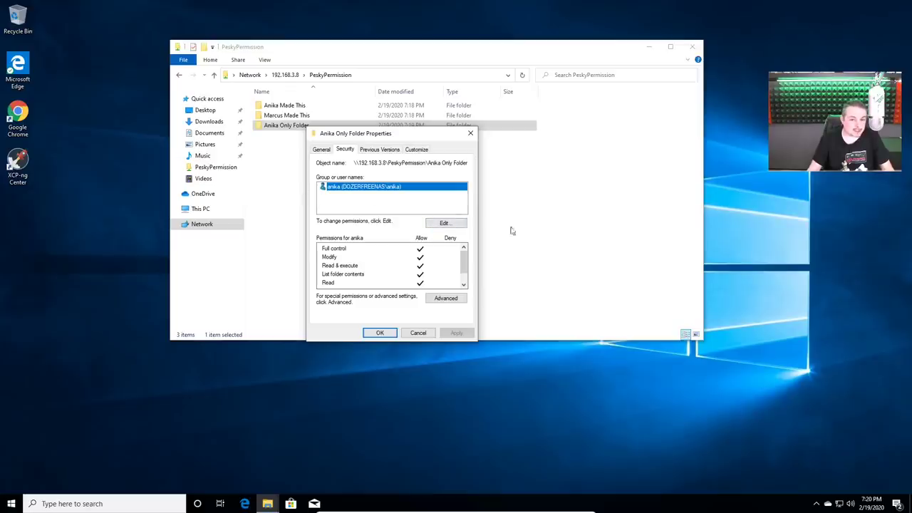
Add the third user's account to the "Only Folder" permissions with Full control allowed, and apply the change.
click(444, 223)
click(423, 278)
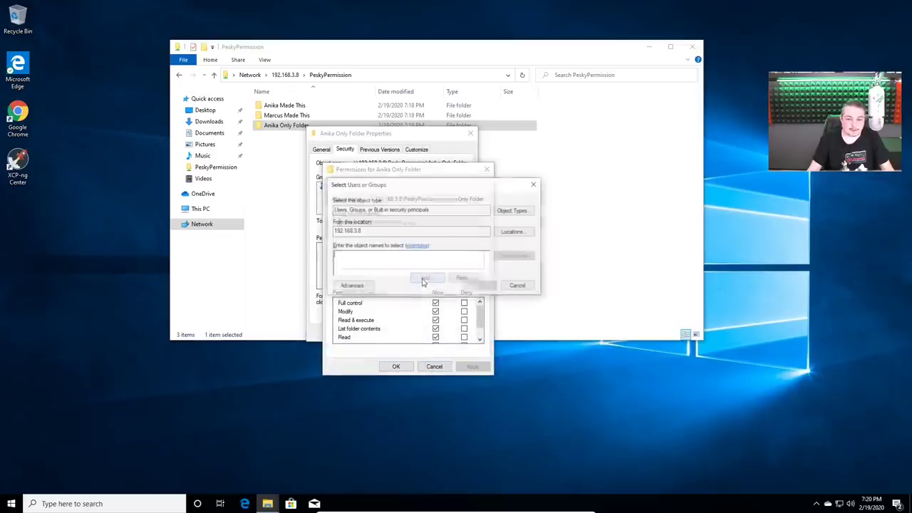
text(t)
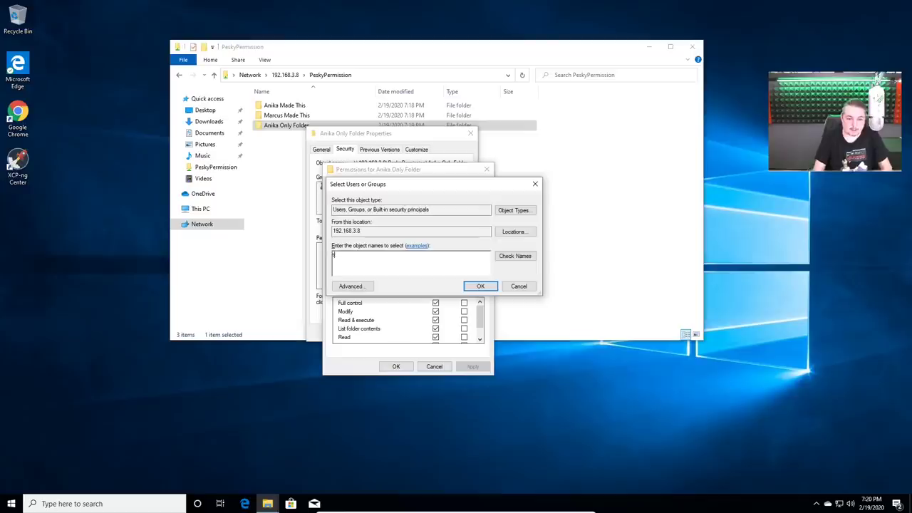
text(om)
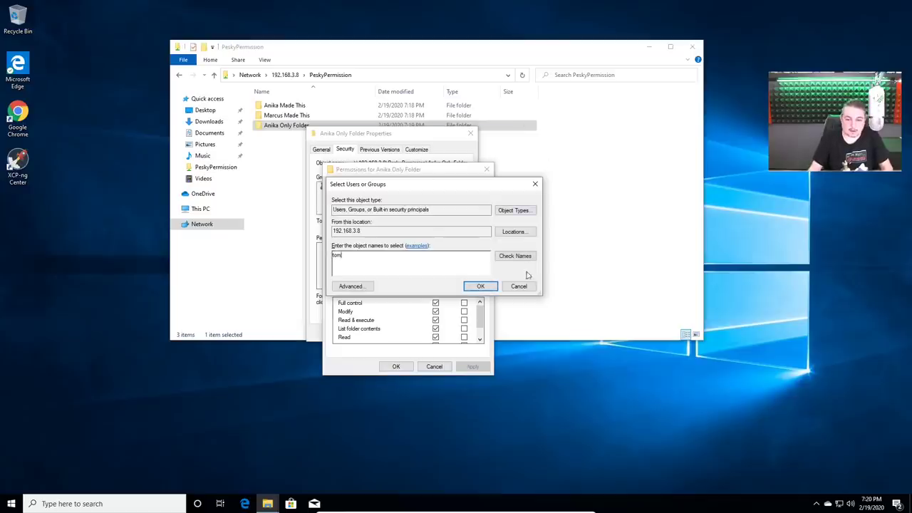
click(516, 256)
click(480, 286)
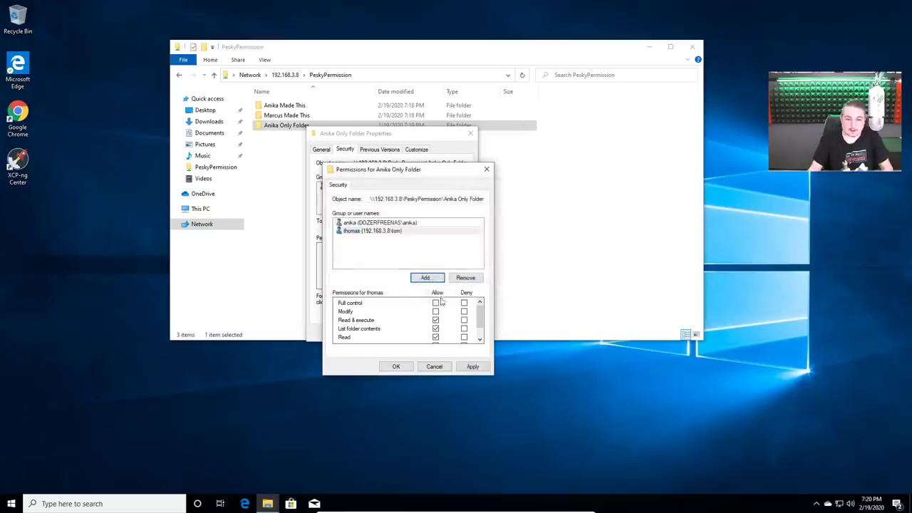
click(435, 303)
click(472, 366)
click(397, 367)
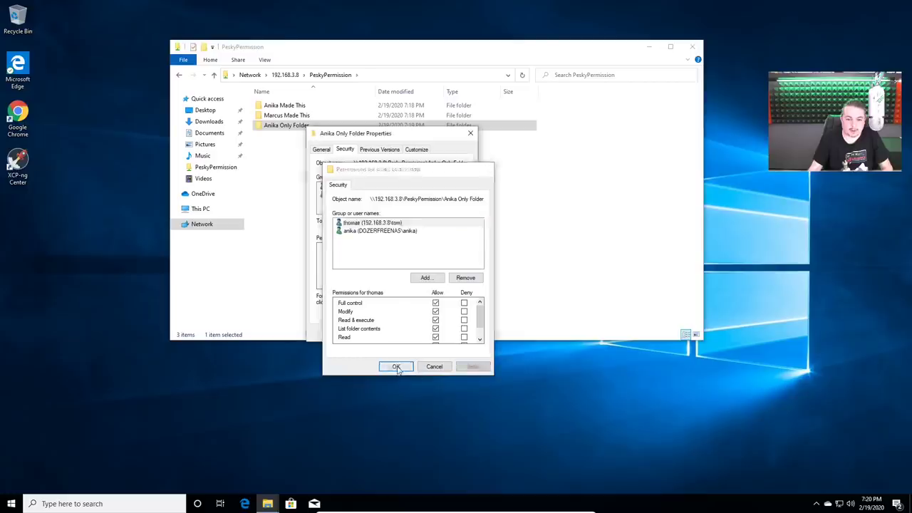
Close the "Only Folder" properties and check the share's visible folders in the ConnectWise Control session and the Linux file manager.
click(376, 333)
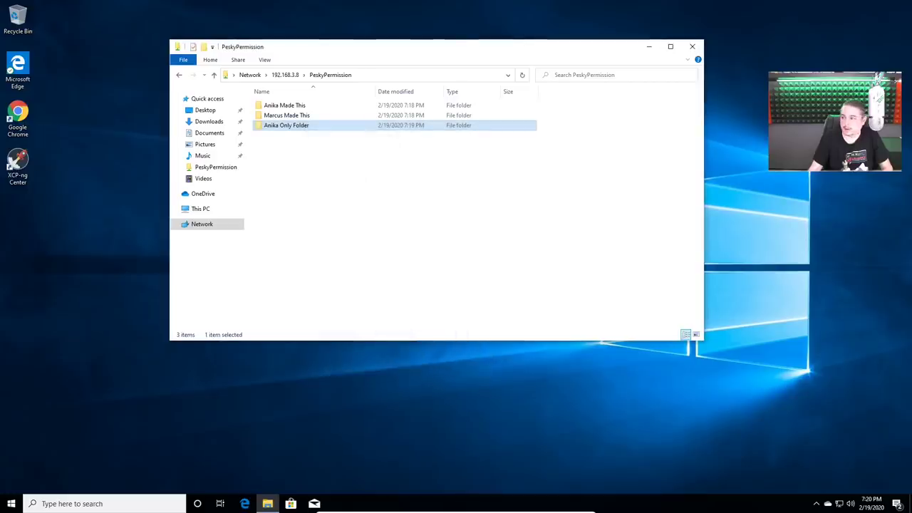
key(alt+Tab)
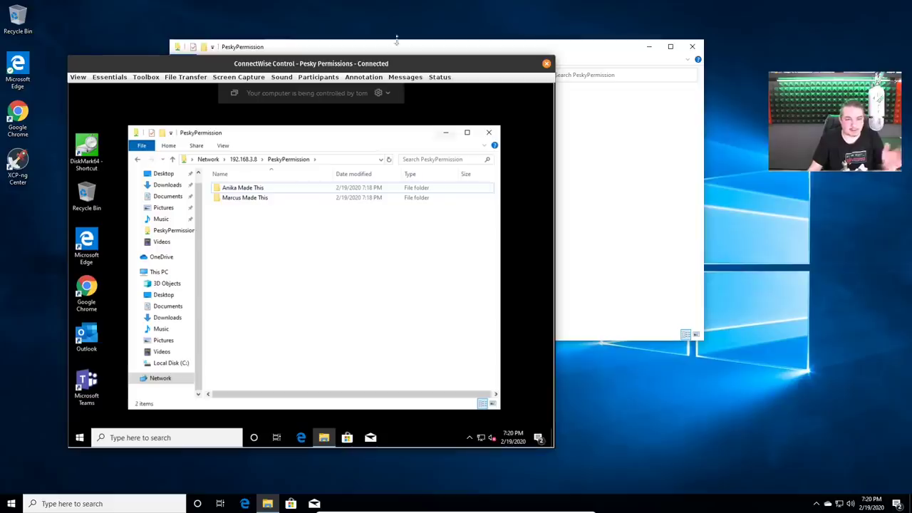
key(alt+Tab)
key(alt+Tab)
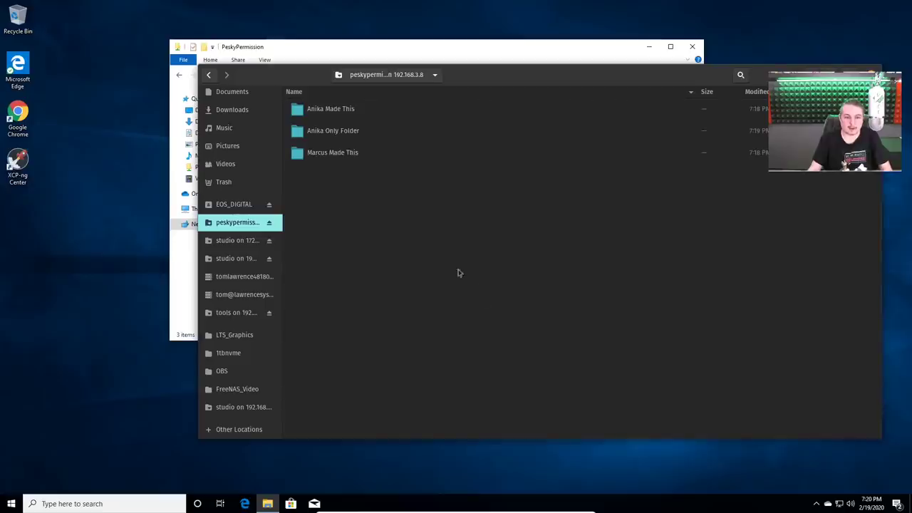
From the Linux file manager, create a folder named "test" inside the "Only Folder" on the share and close the file manager.
double_click(330, 139)
right_click(359, 225)
click(385, 230)
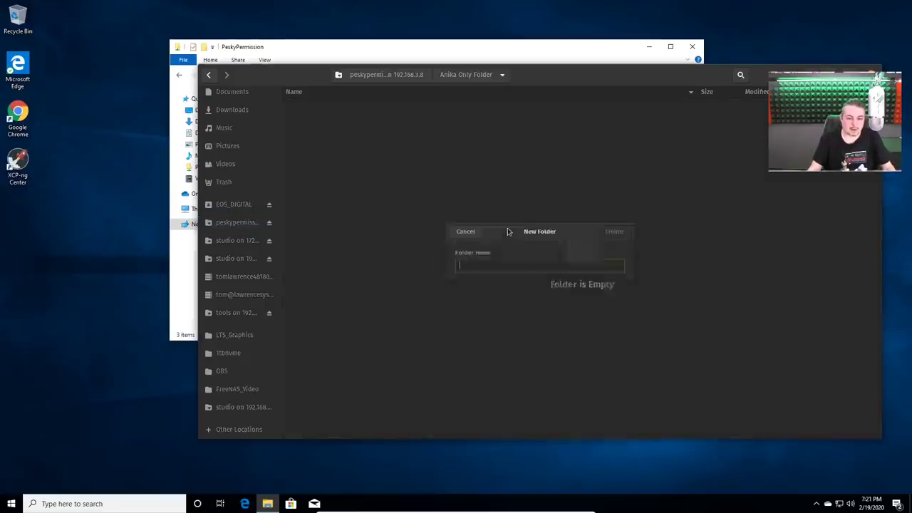
text(rsyrsy)
key(ctrl+a)
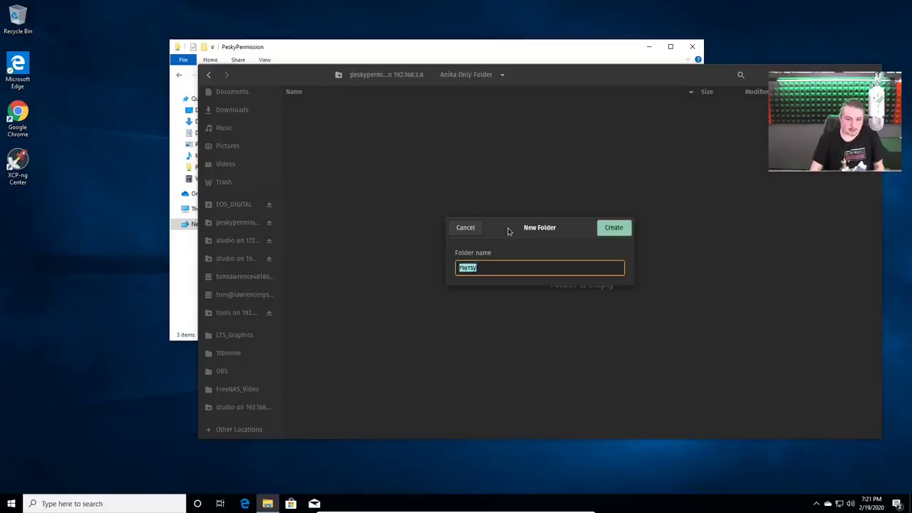
text(test)
key(Return)
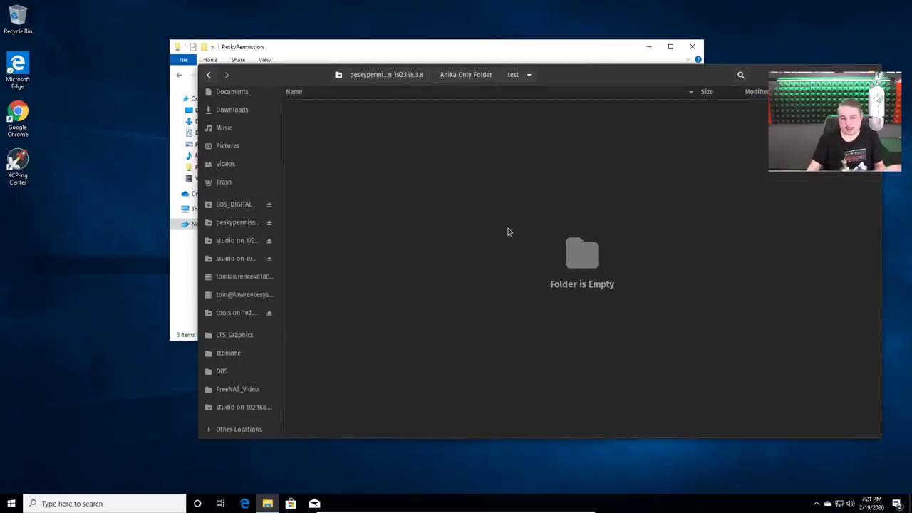
key(alt+F4)
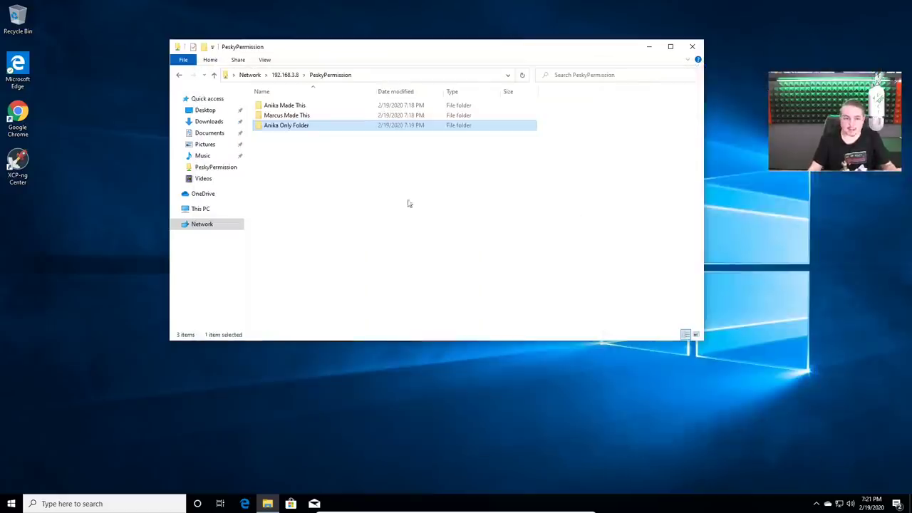
In Windows, look inside the "Only Folder" for the new subfolder, and return to PeskyPermission by way of the 192.168.3.8 share list.
double_click(280, 126)
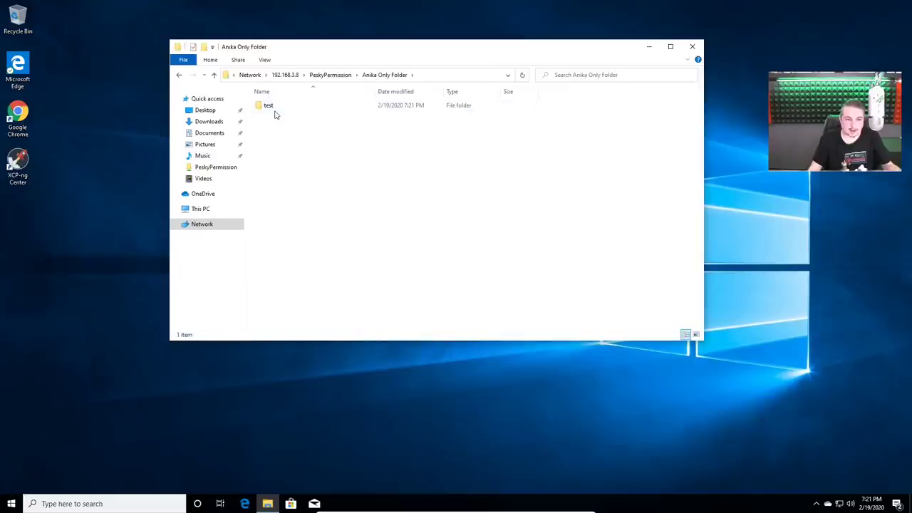
click(338, 77)
click(288, 77)
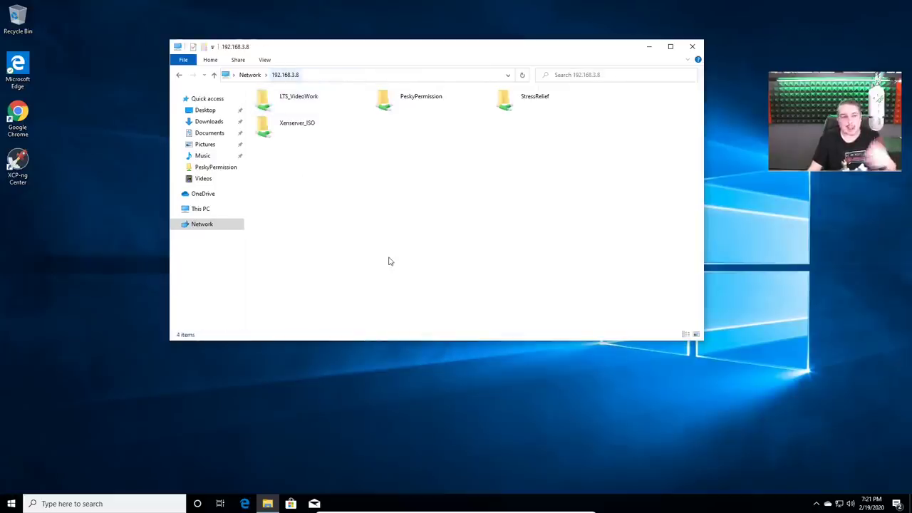
double_click(432, 108)
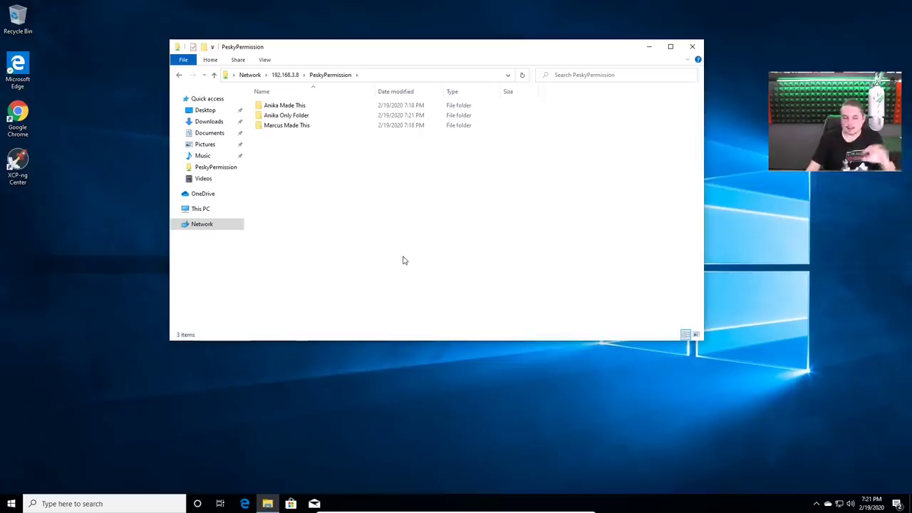
drag(414, 57, 416, 63)
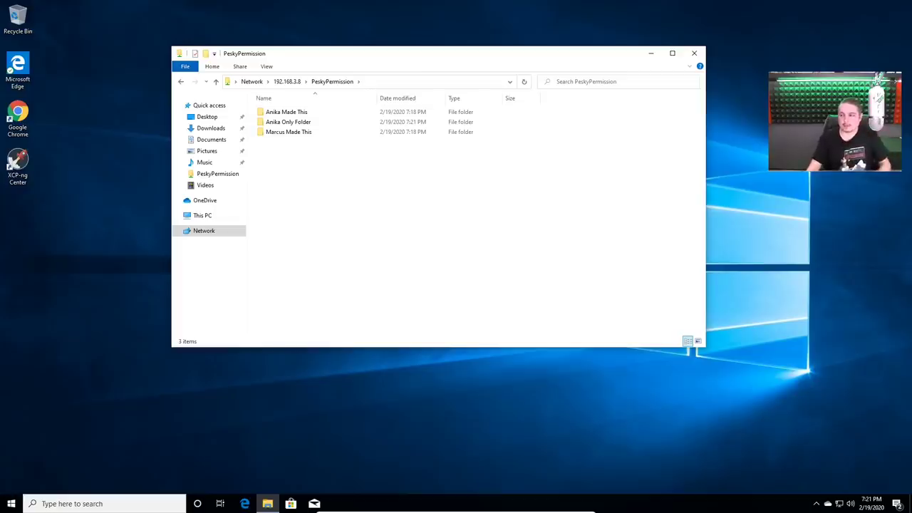
Open the security properties of the first "Made This" folder and examine the CREATOR OWNER and CREATOR GROUP entries.
click(302, 115)
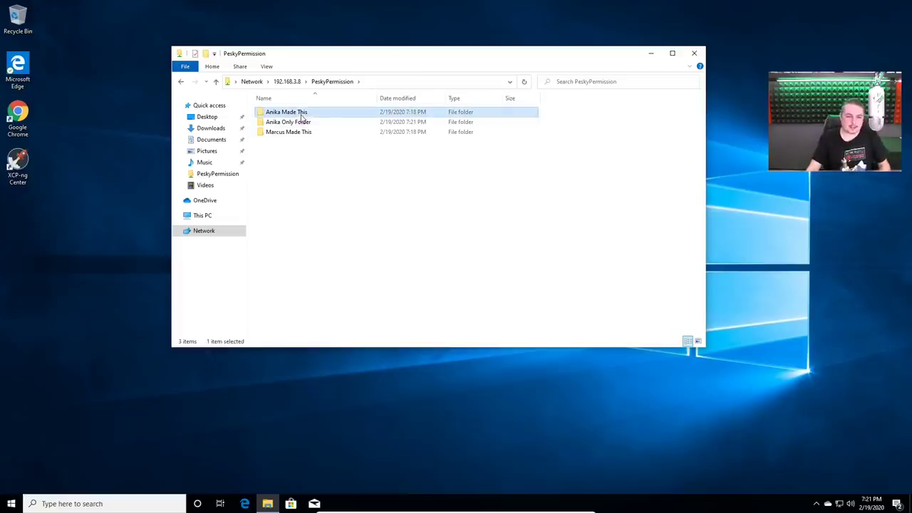
right_click(301, 115)
click(281, 156)
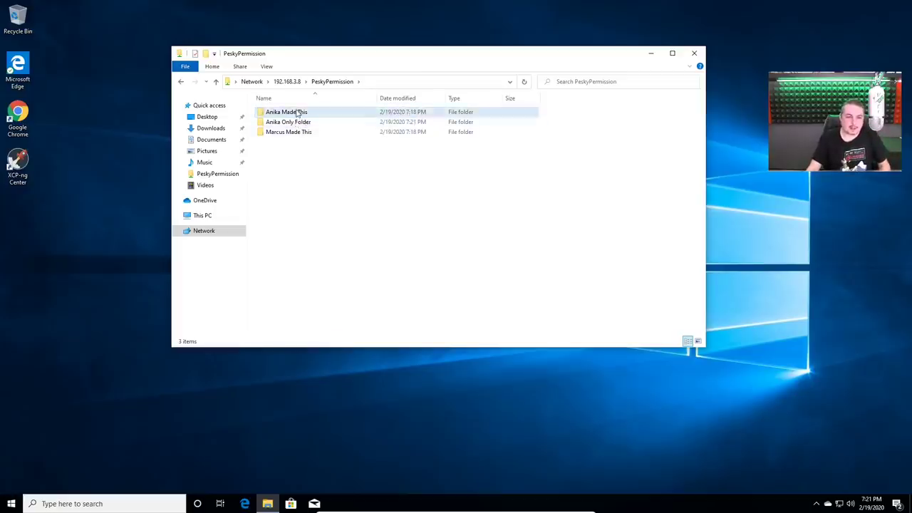
right_click(297, 114)
click(328, 283)
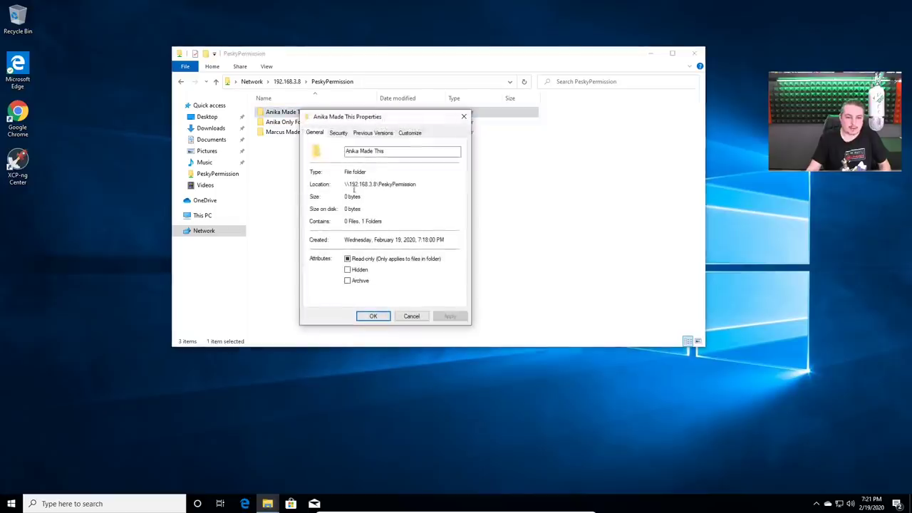
click(345, 134)
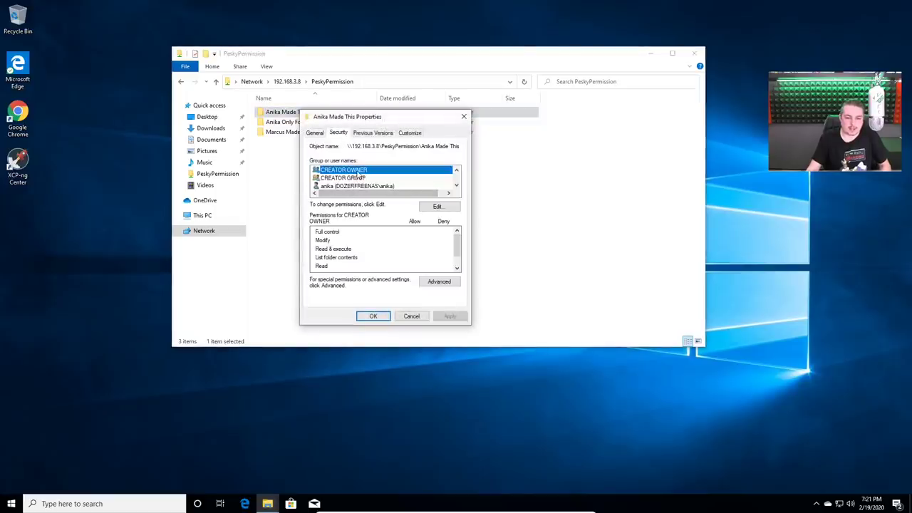
click(357, 179)
click(356, 170)
click(354, 178)
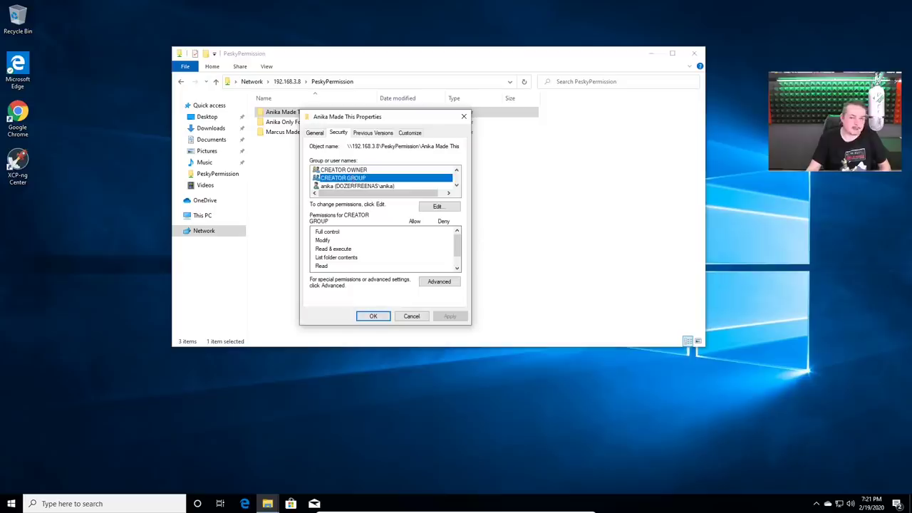
Switch to FreeNAS in the browser and open the ACL editor for the PeskyPermission dataset.
key(super)
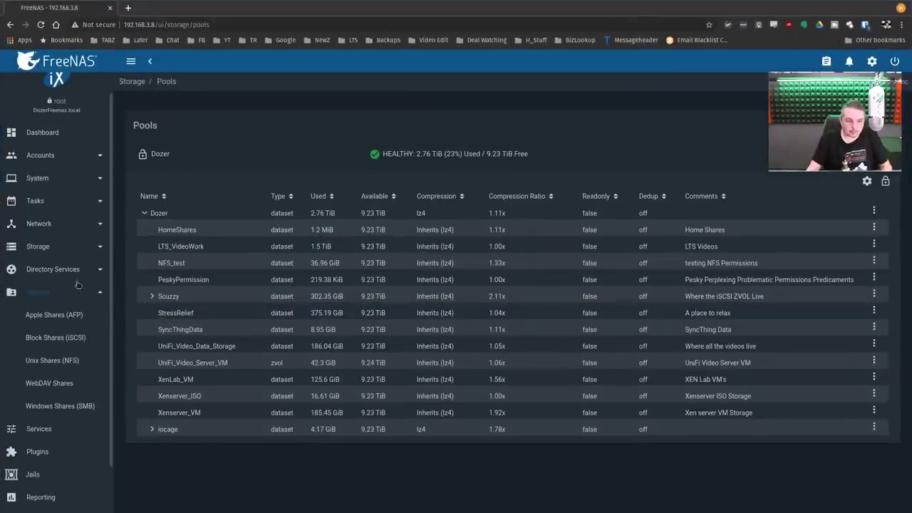
click(49, 249)
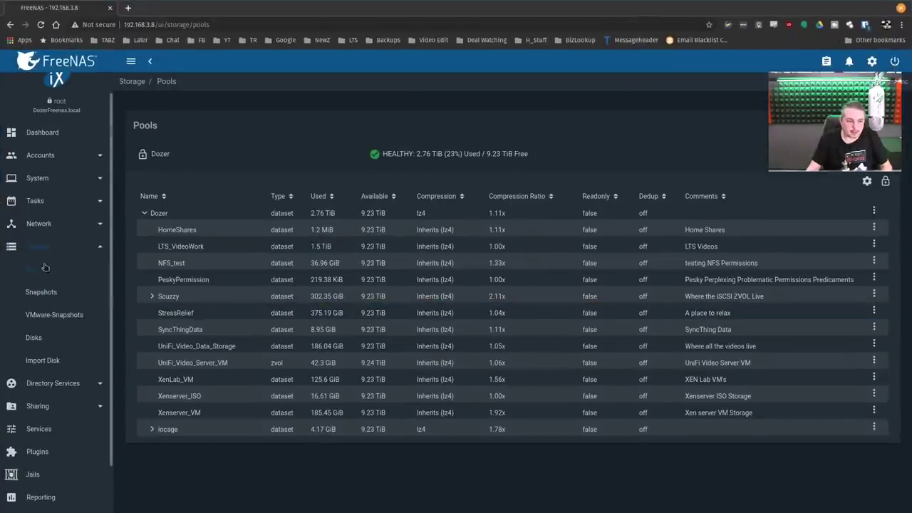
click(875, 279)
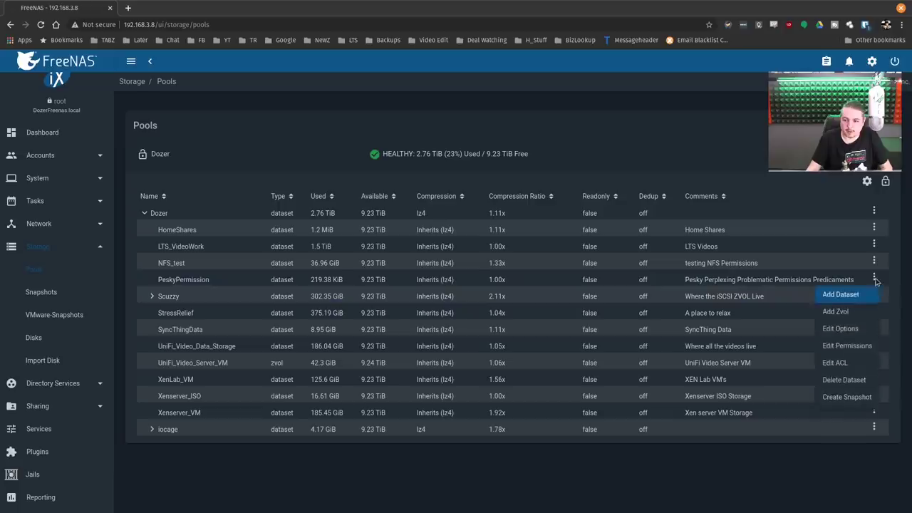
click(852, 363)
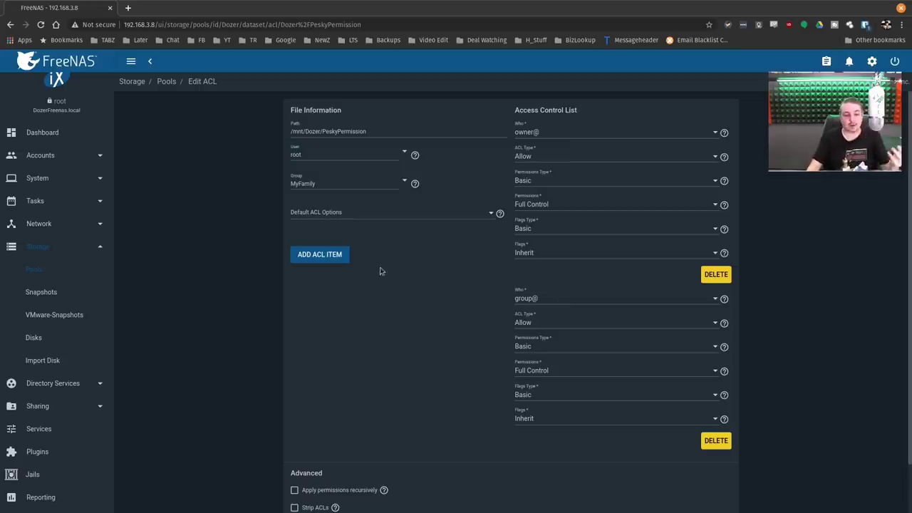
Add an ACL item to the dataset, trying everyone@ and settling on Group as who it applies to.
click(317, 254)
scroll(412, 376, down, 5)
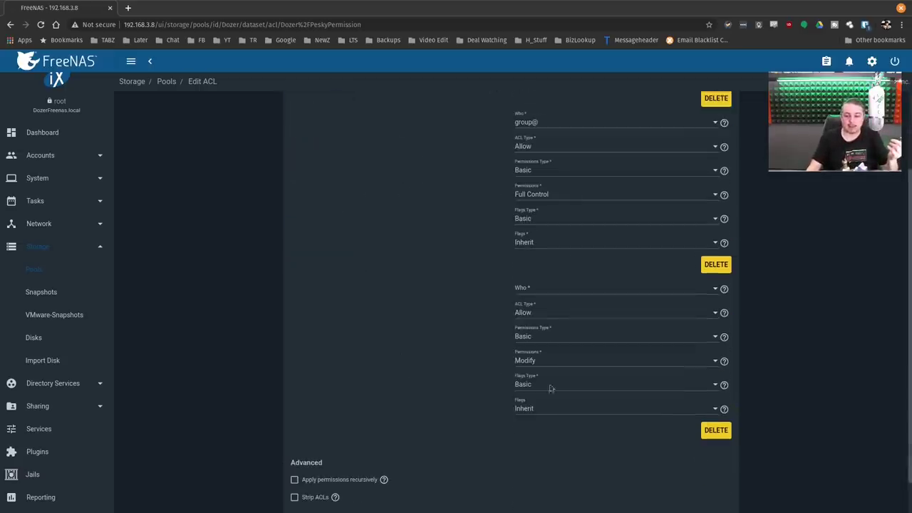
click(574, 293)
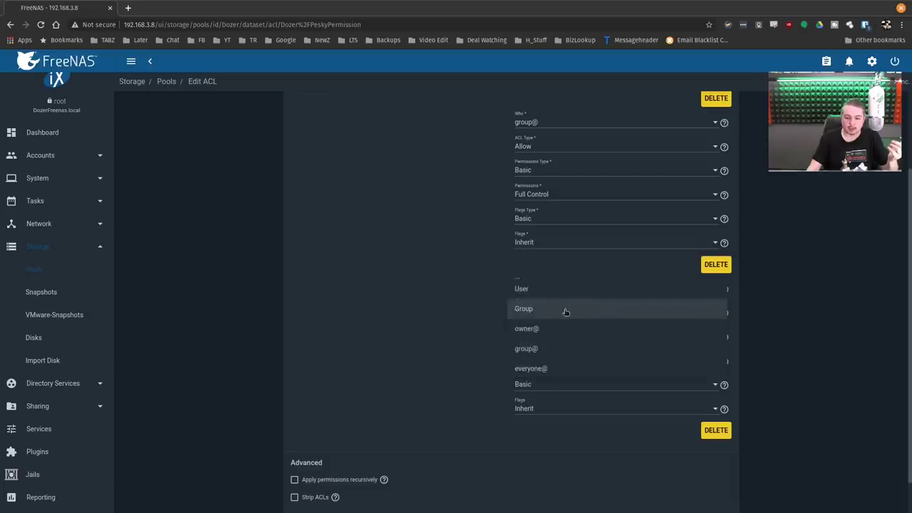
click(547, 368)
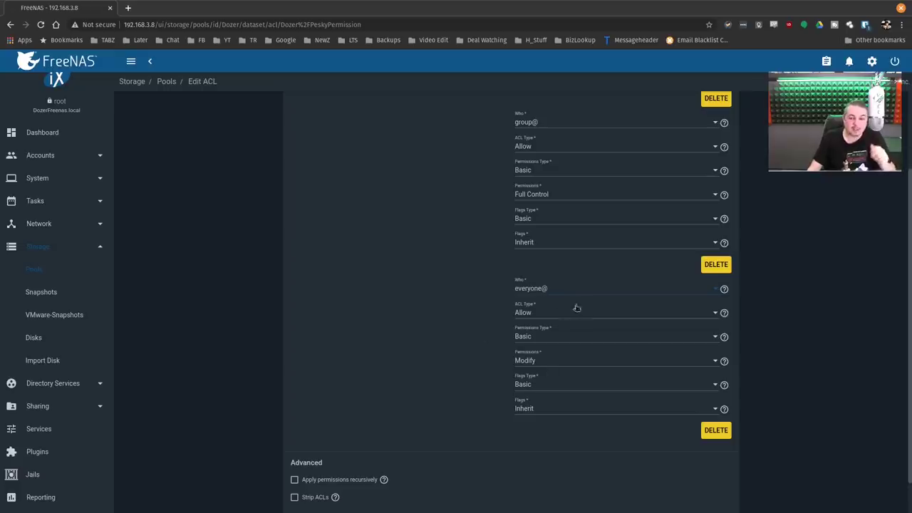
click(552, 288)
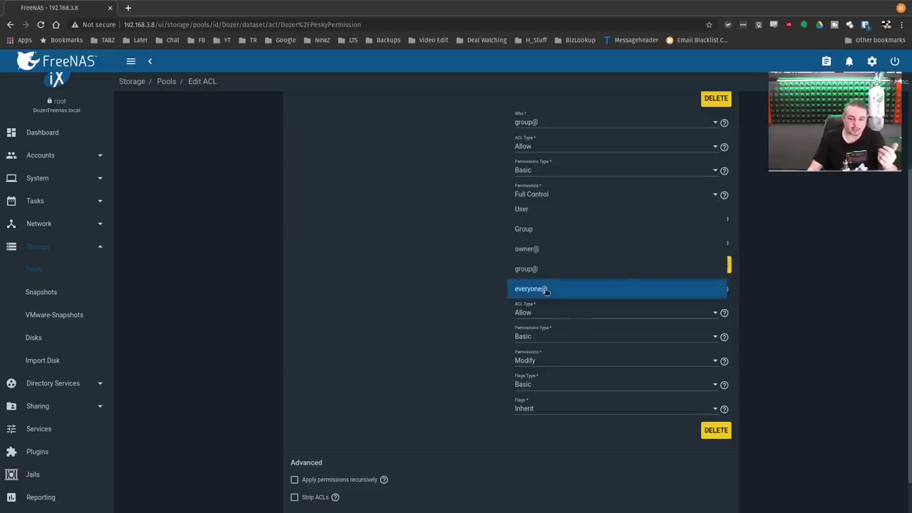
click(549, 229)
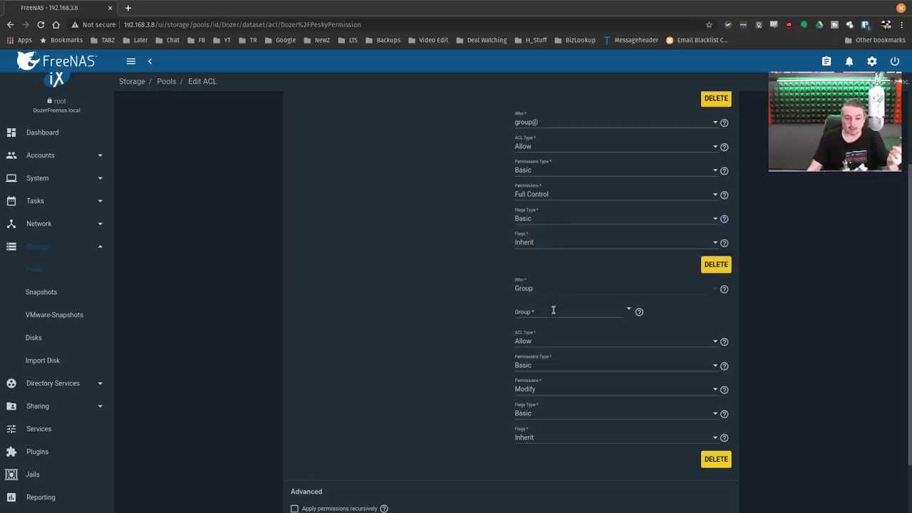
click(555, 310)
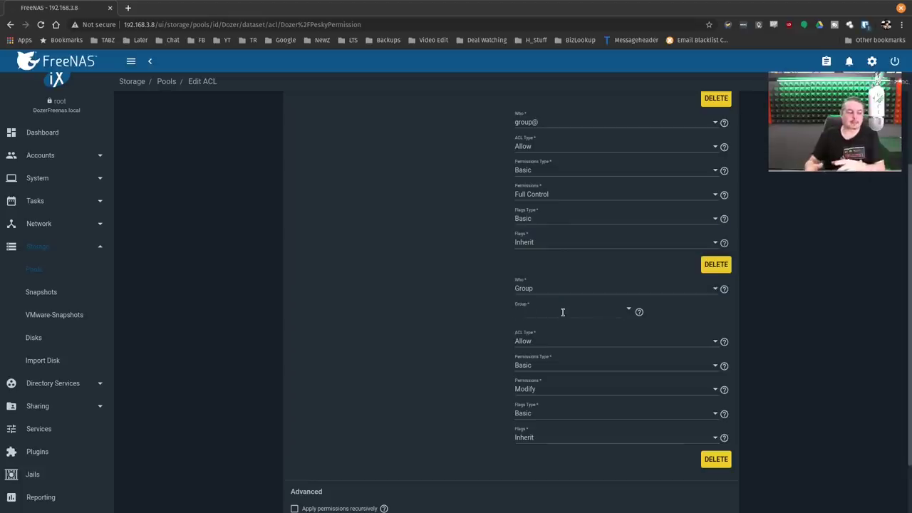
Browse the groups available for the dataset's owning group without changing it, and review the new ACL item's settings.
scroll(563, 312, up, 3)
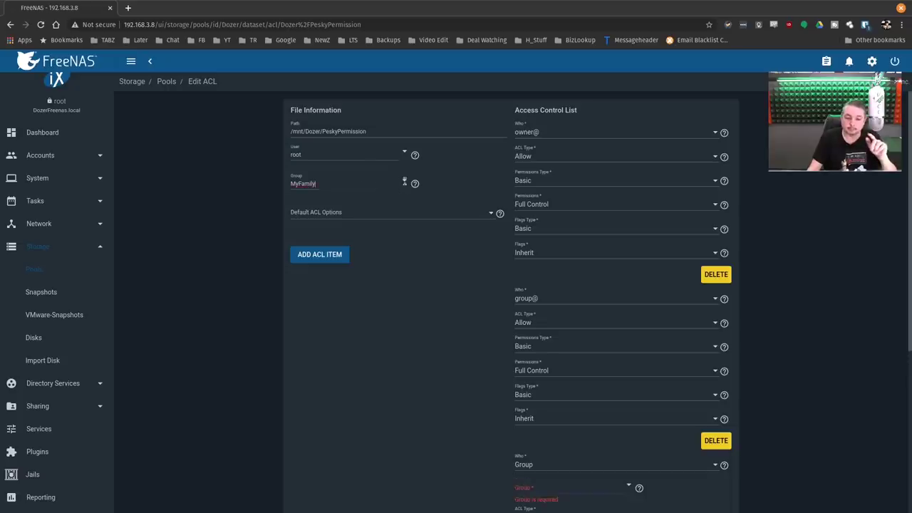
click(404, 182)
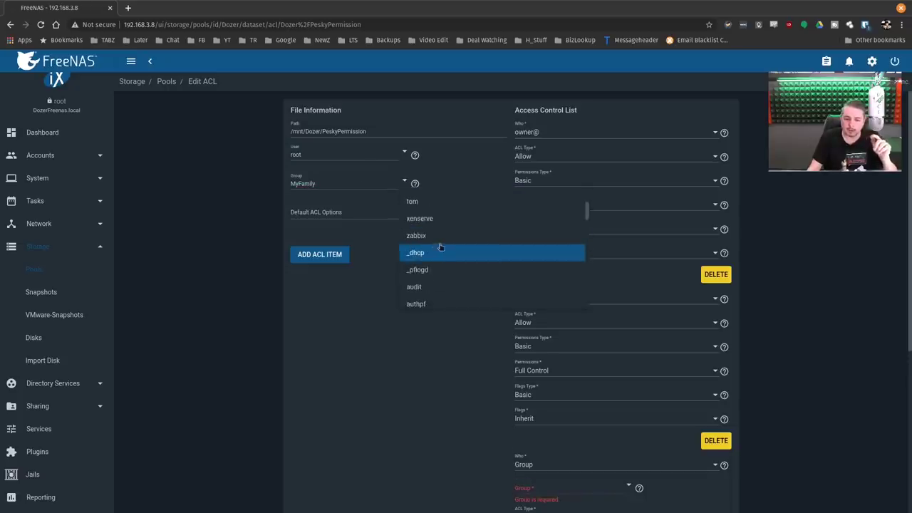
scroll(440, 249, down, 1)
scroll(440, 284, down, 2)
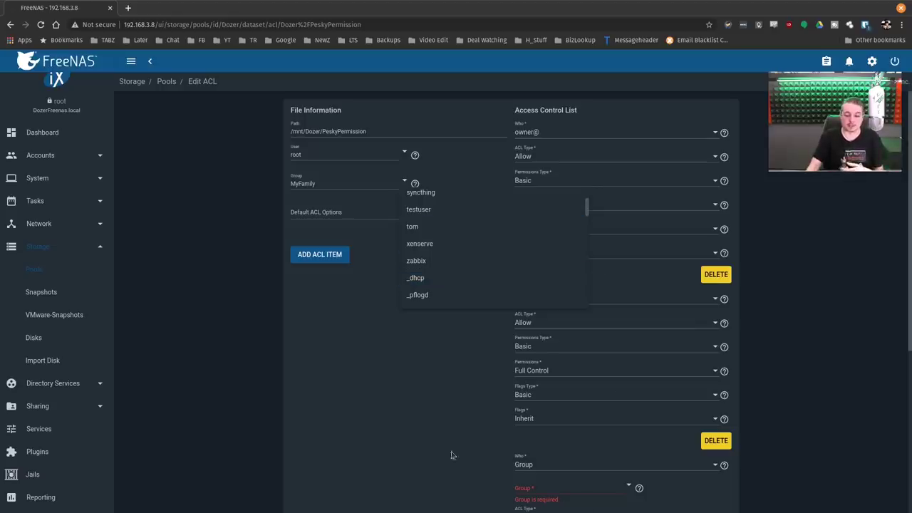
click(447, 413)
scroll(484, 380, down, 3)
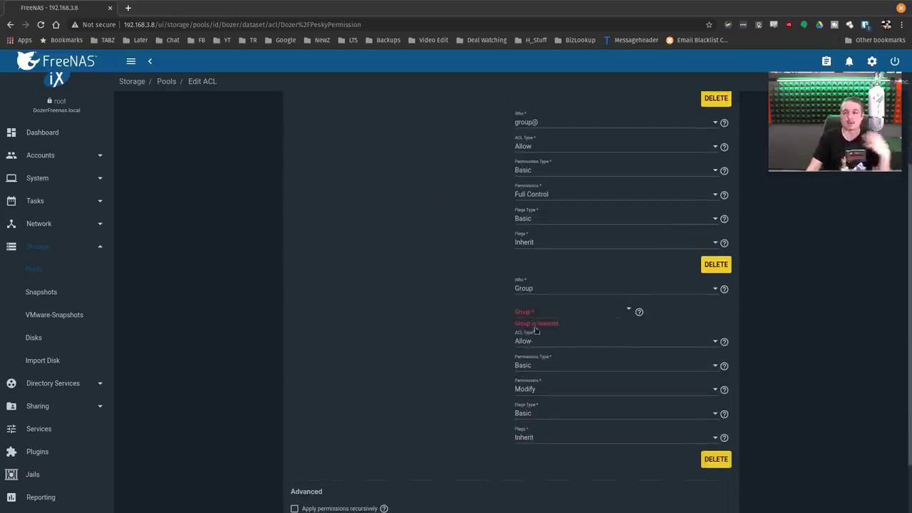
Leave the ACL editor and open the Active Directory configuration page under the directory services.
scroll(395, 365, up, 3)
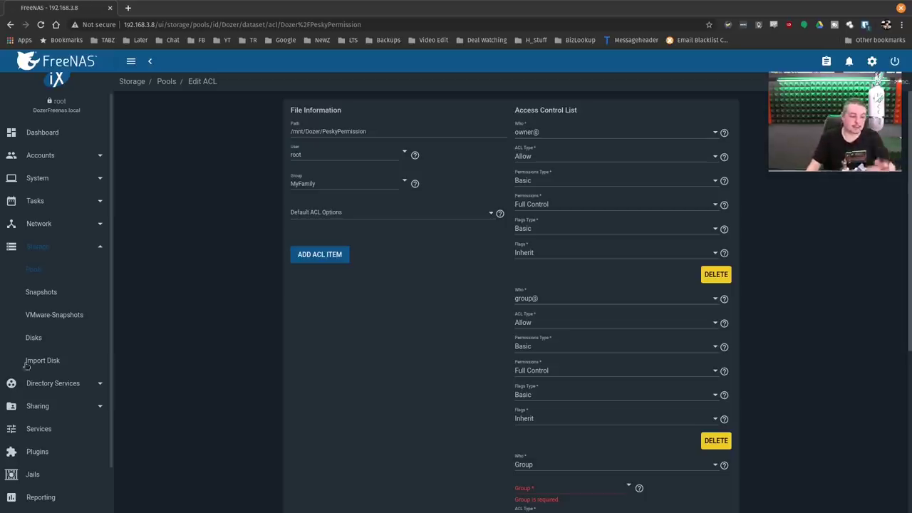
click(69, 385)
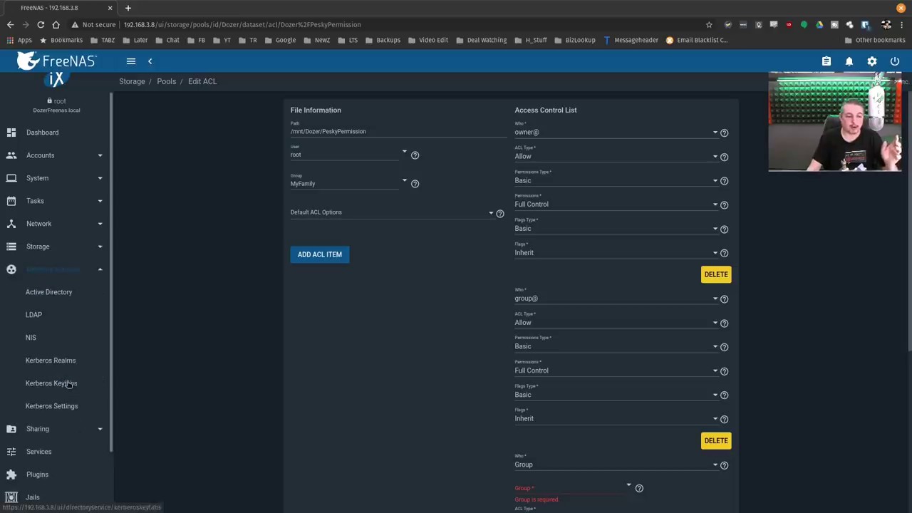
click(67, 292)
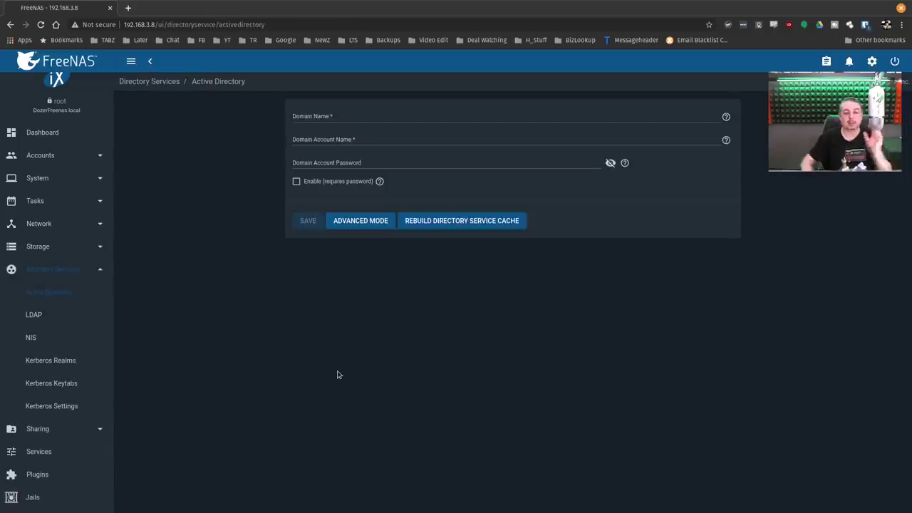